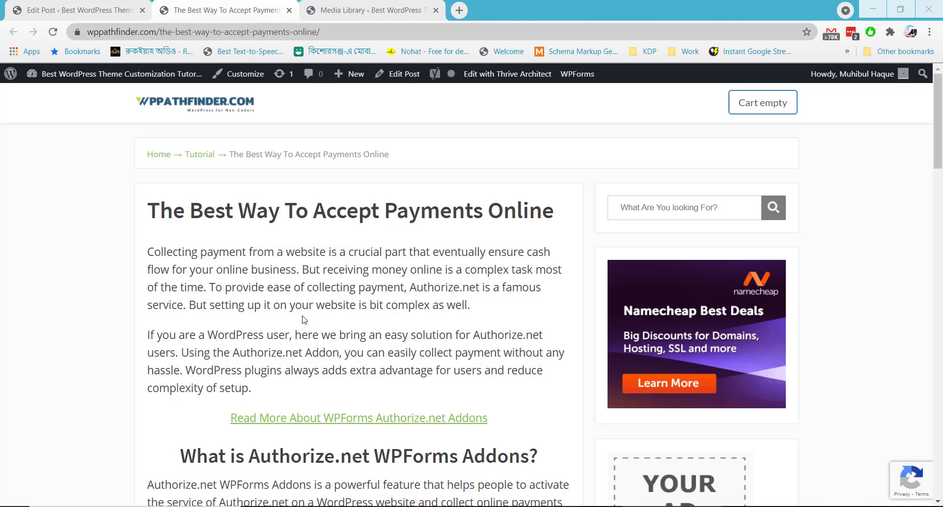
- Return from the live article to the body of 'The Best Way To Accept Payments Online' in the editor
scroll(303, 319, "down", 10)
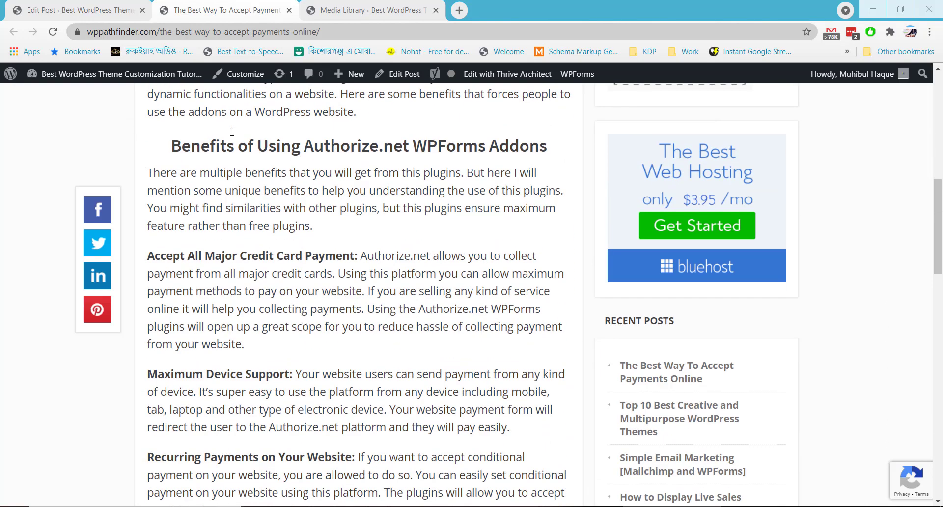
left_click(78, 10)
scroll(215, 276, "down", 3)
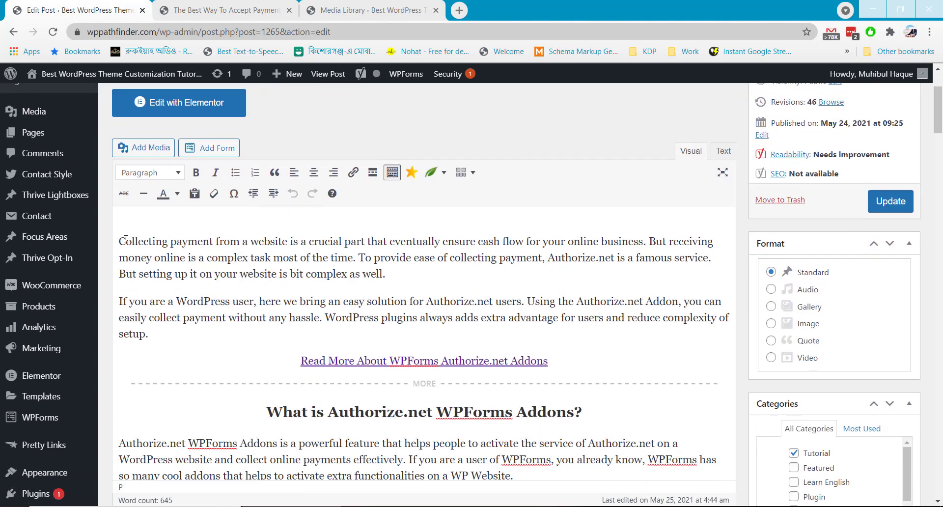
- Insert the blue Authorize.Net image from the Media Library on a new line above the first paragraph
key("Return")
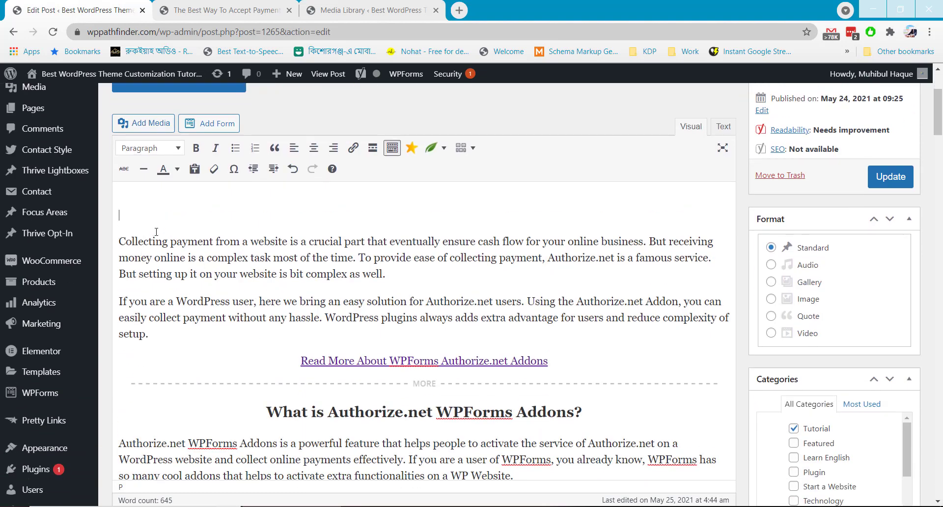
left_click(145, 123)
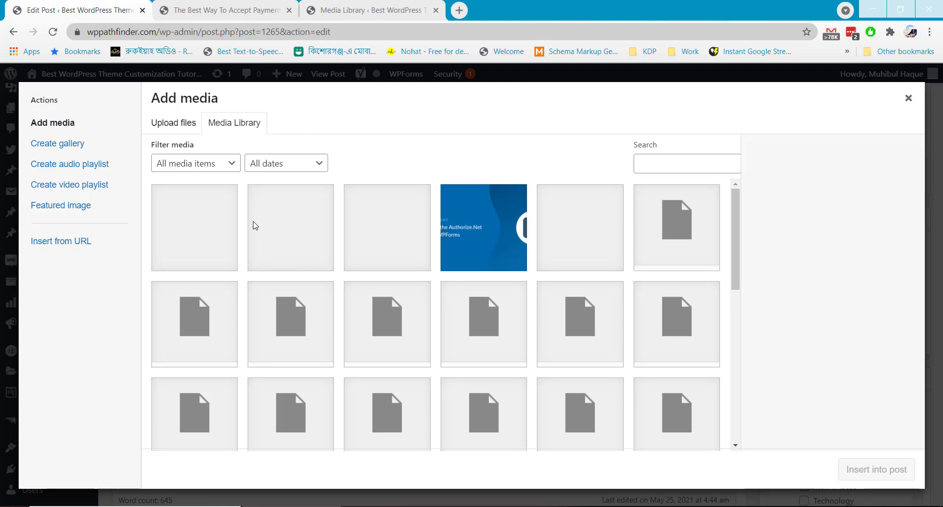
left_click(482, 224)
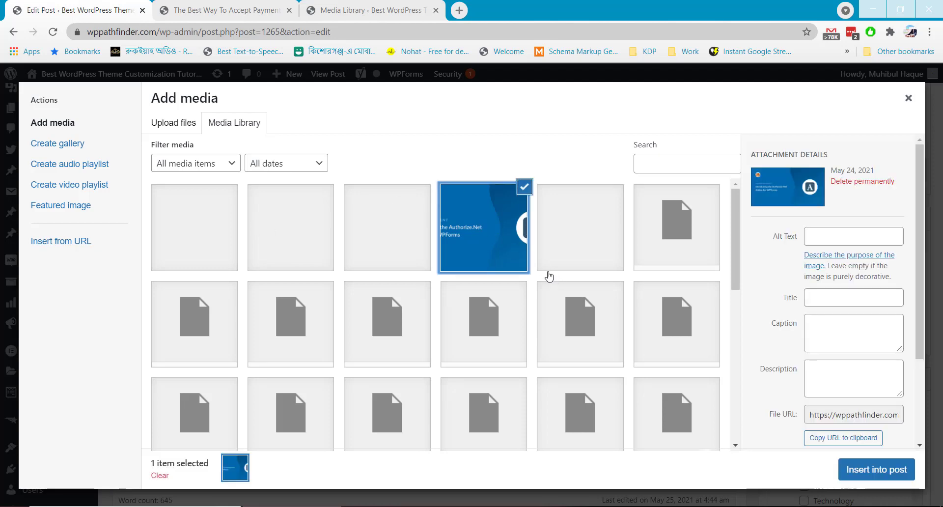
left_click(874, 472)
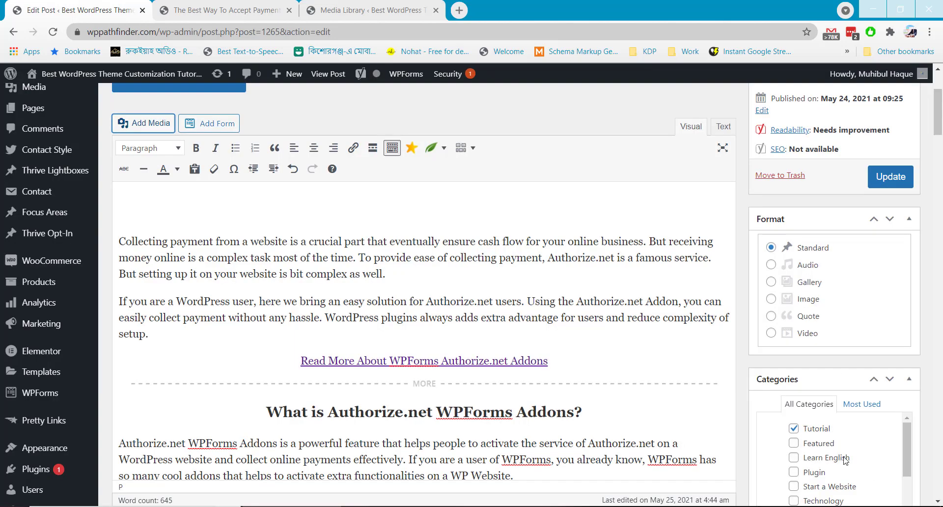
- Delete the two <img> tags at the top of the post in Text view, then return to Visual
left_click(448, 214)
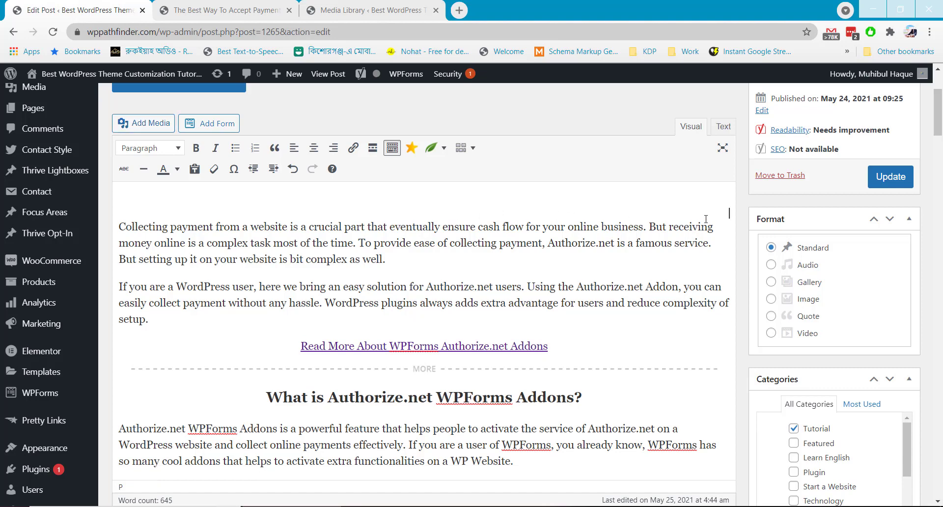
left_click(723, 126)
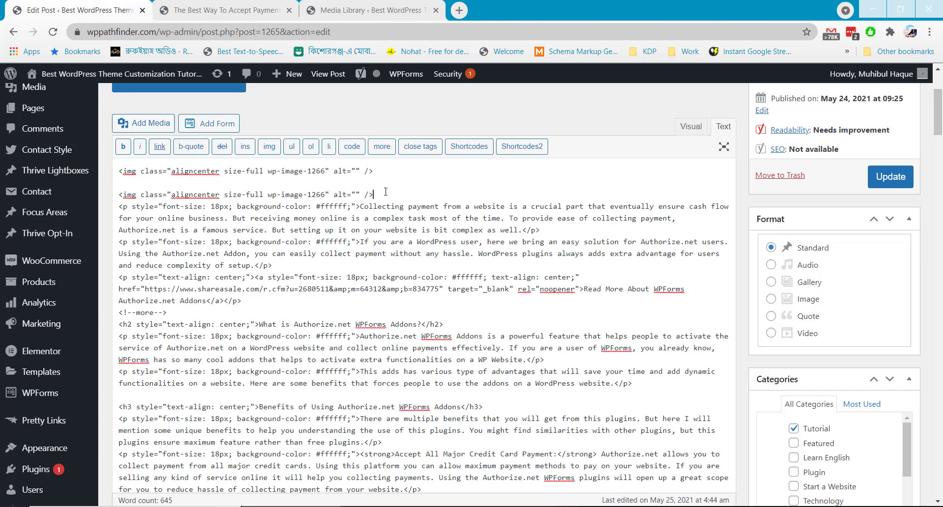
left_click_drag(385, 191, 119, 167)
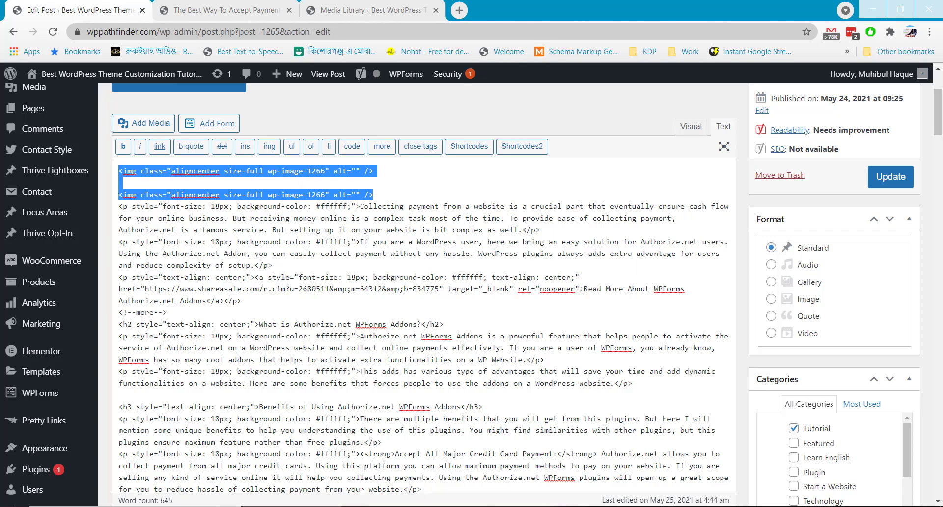
key("BackSpace")
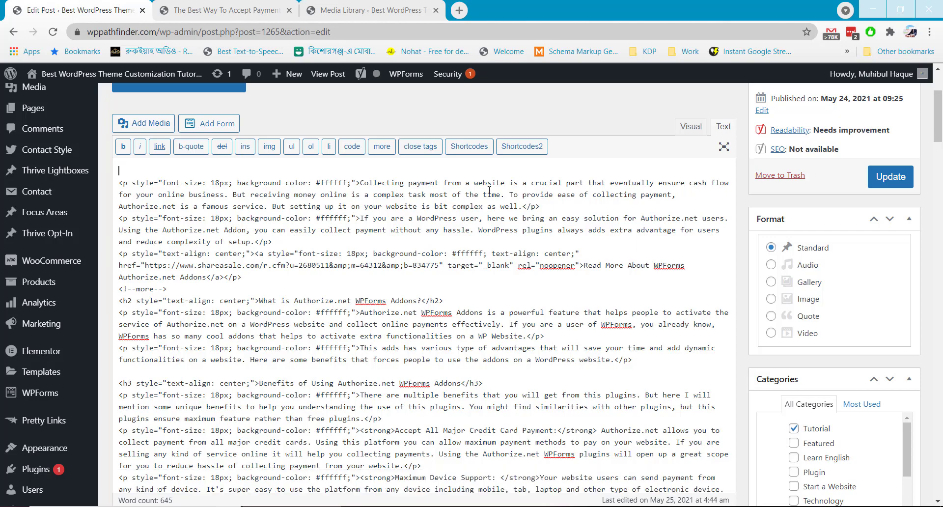
left_click(690, 126)
scroll(922, 382, "down", 6)
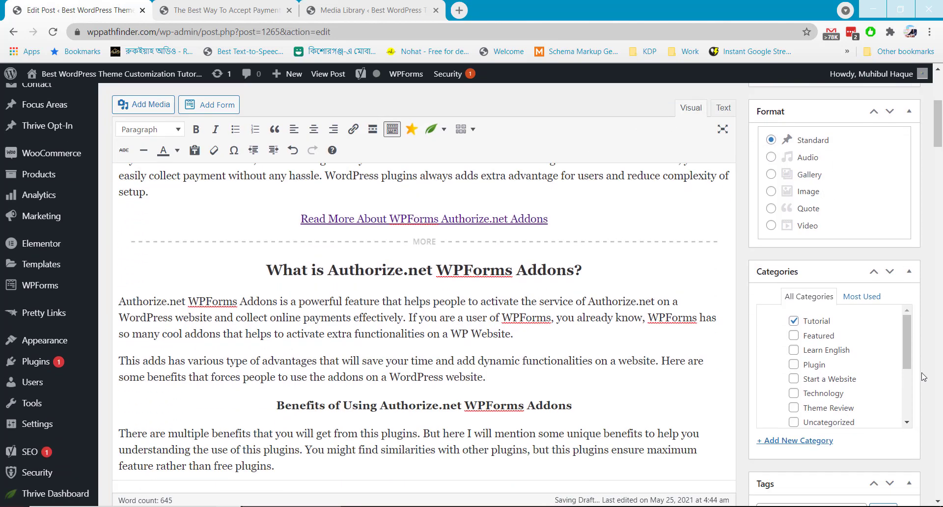
- Pick the blue Authorize.Net image in the Media Library and confirm it as the featured image
left_click(810, 366)
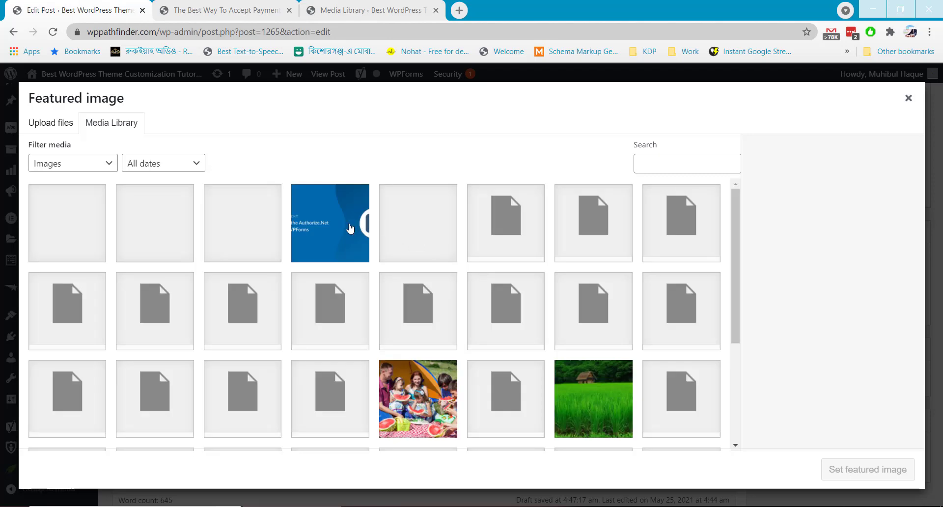
left_click(337, 226)
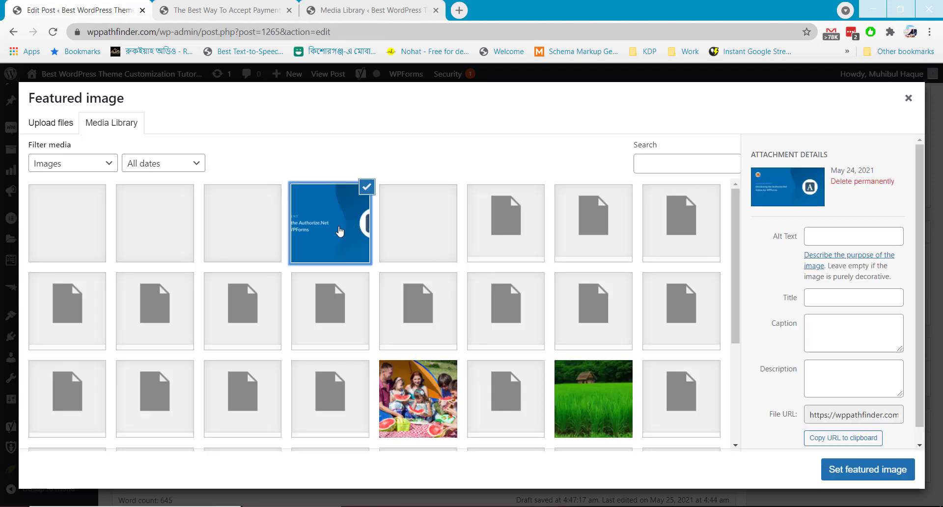
left_click(860, 474)
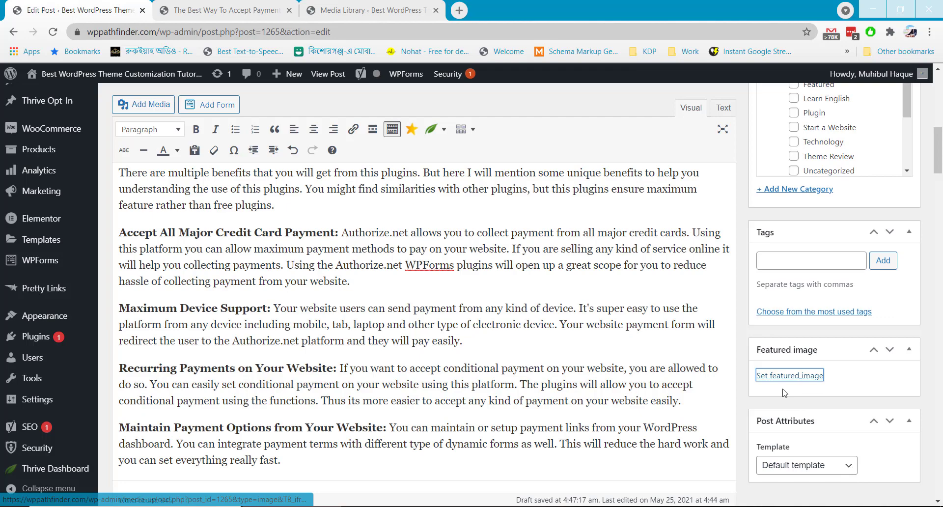
scroll(694, 355, "up", 6)
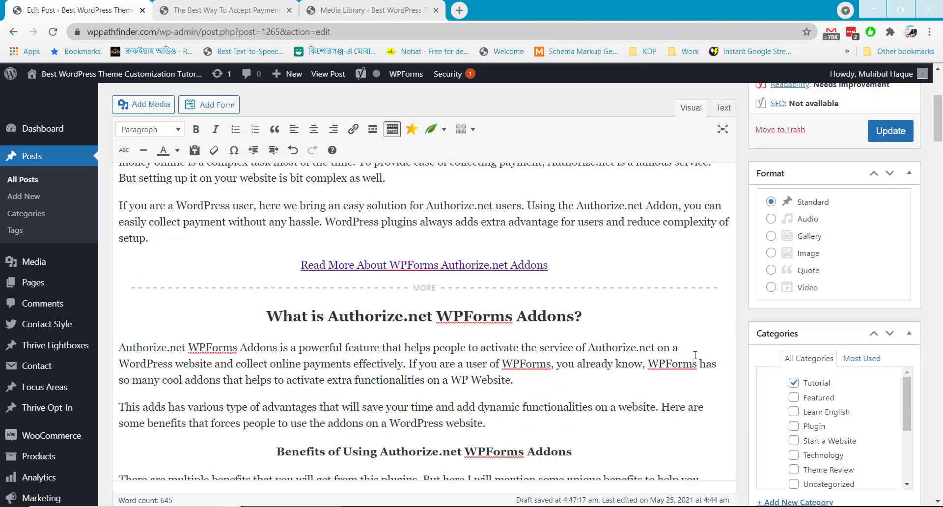
- Update the post, reload the live article to verify the changes, then switch to the Media Library
scroll(695, 355, "up", 3)
left_click(889, 301)
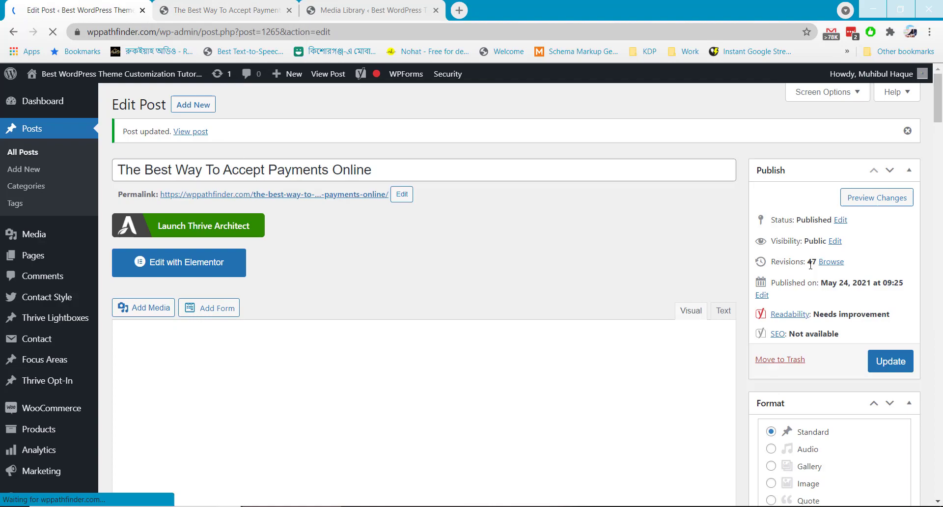
left_click(229, 6)
left_click(53, 32)
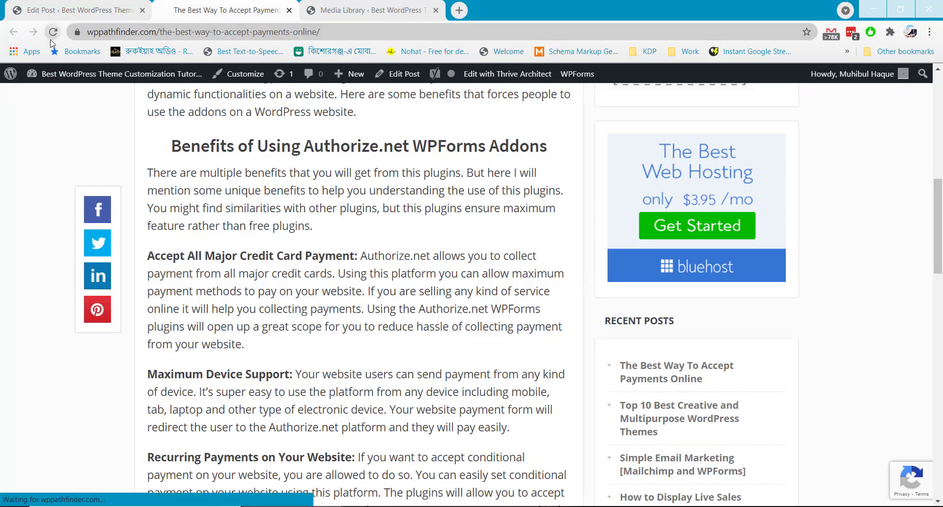
scroll(216, 248, "up", 3)
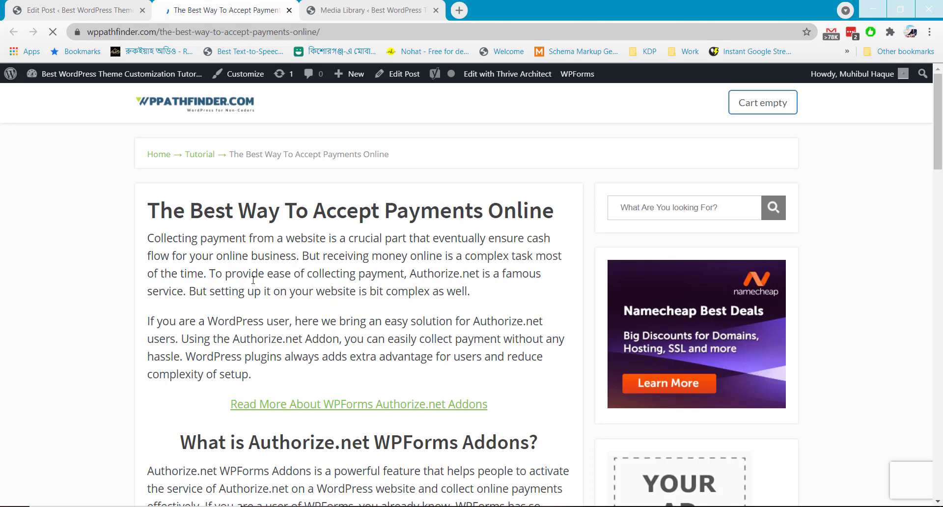
key("ctrl+Tab")
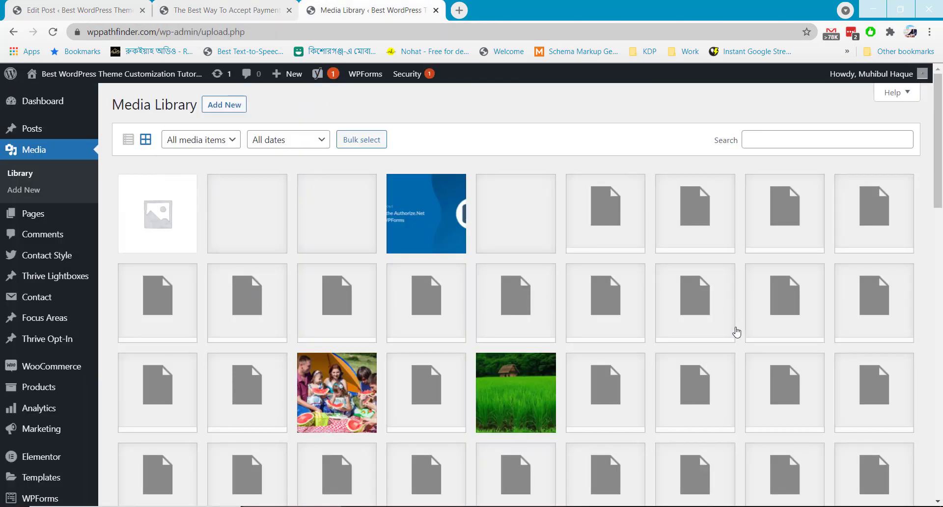
- In a new tab, go to the wppathfinder.com cPanel and launch File Manager
scroll(736, 332, "down", 6)
scroll(598, 338, "up", 6)
left_click(459, 10)
type("wppathfinder.com/")
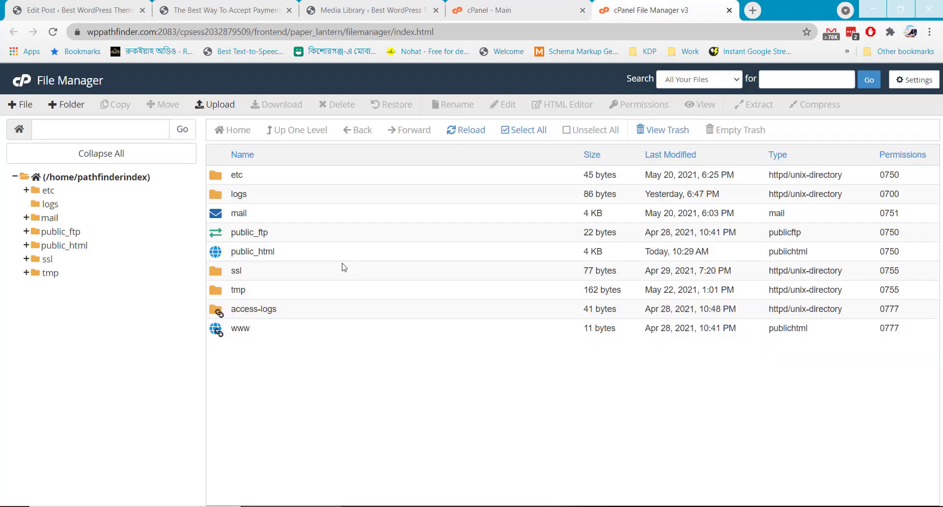
- Open public_html > wp-content > uploads and scroll to find the 2016–2021 year folders
double_click(308, 252)
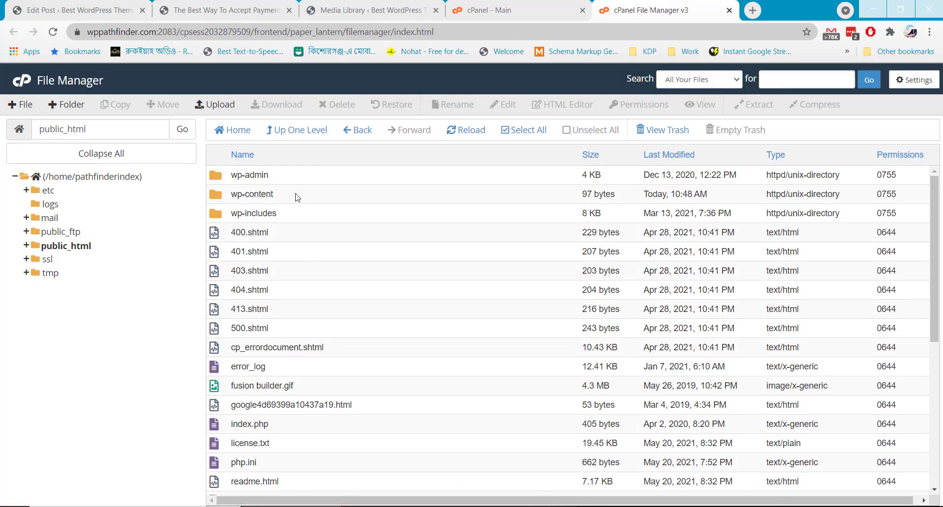
double_click(296, 194)
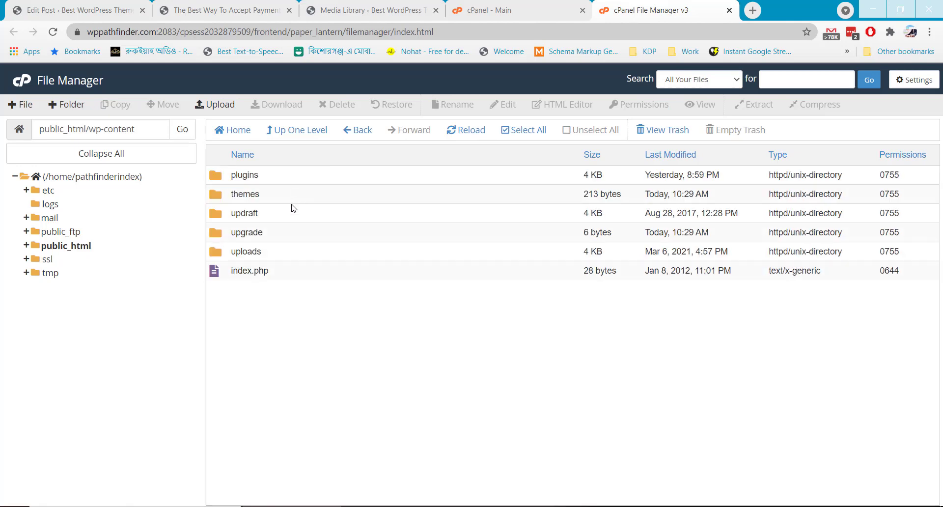
double_click(268, 252)
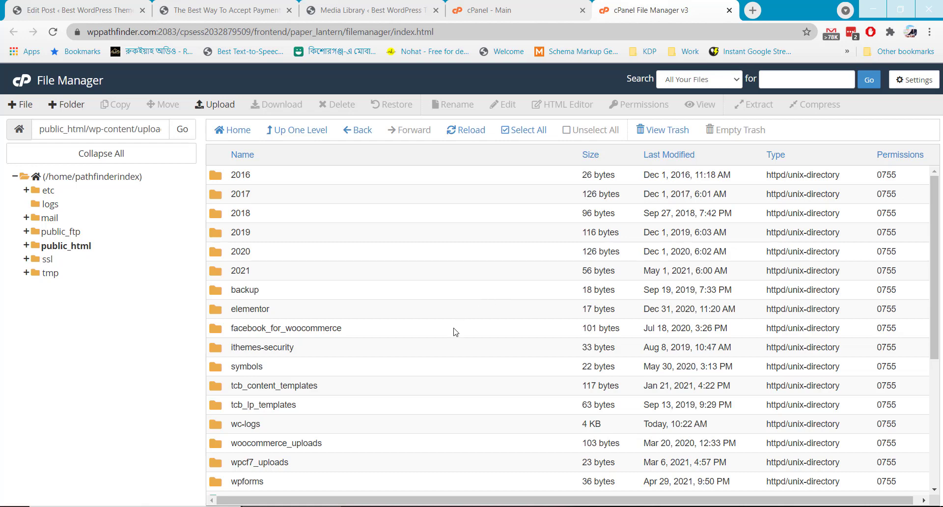
scroll(453, 330, "down", 2)
scroll(454, 335, "up", 1)
scroll(454, 334, "up", 2)
- Tick Write for Group and World in the 2021 folder's permissions and apply them as 777
left_click(259, 276)
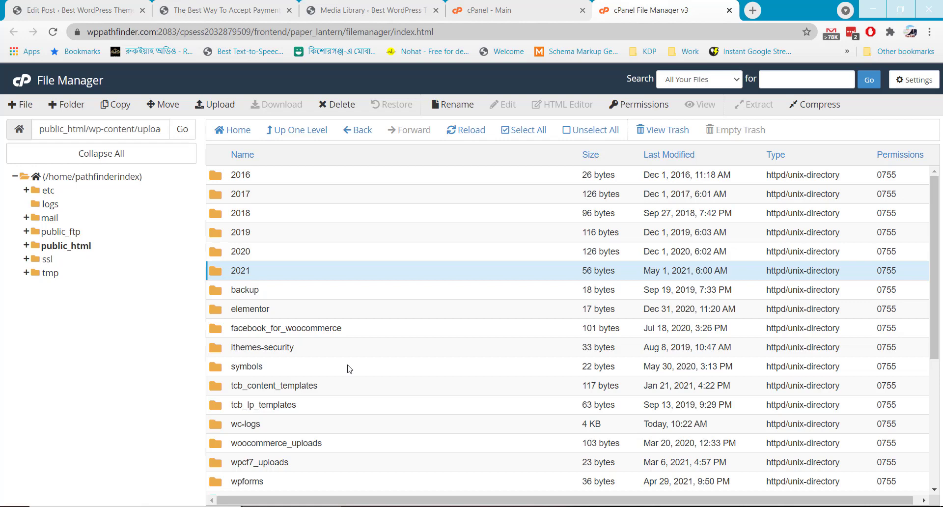
right_click(320, 272)
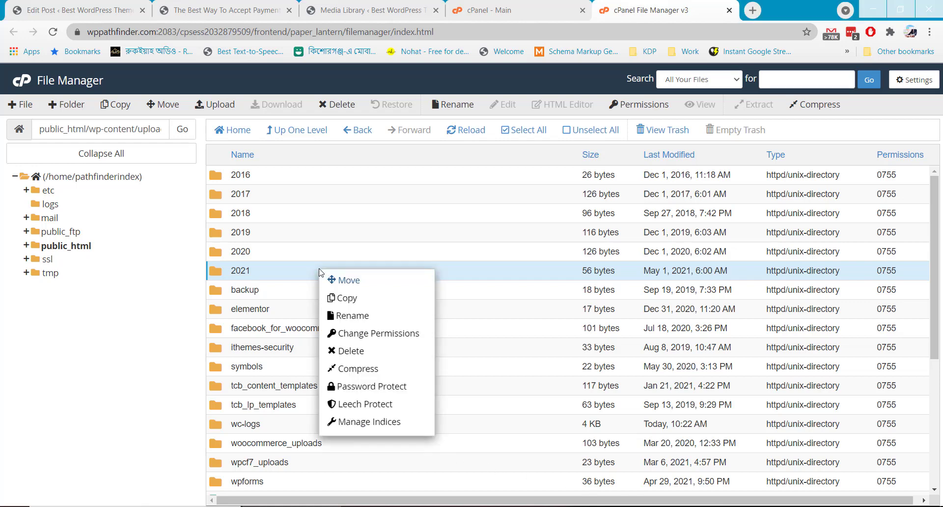
left_click(364, 334)
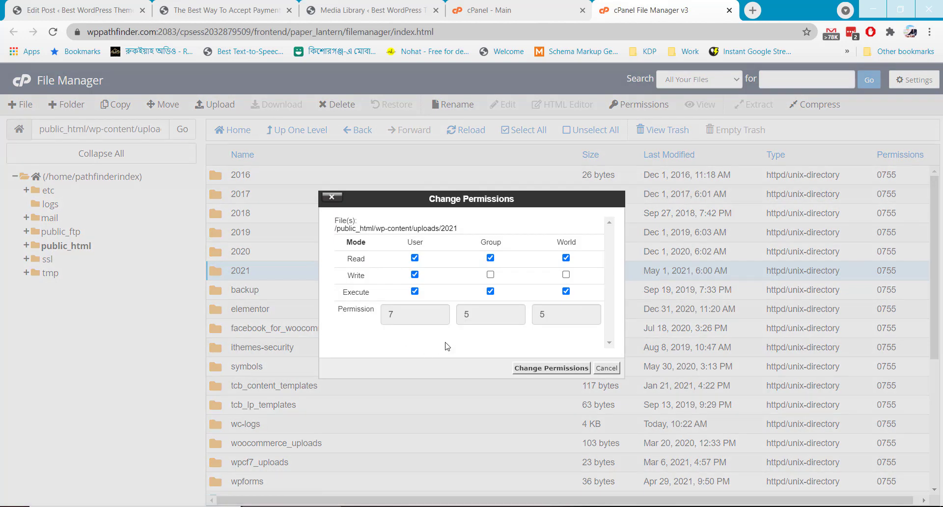
left_click(491, 275)
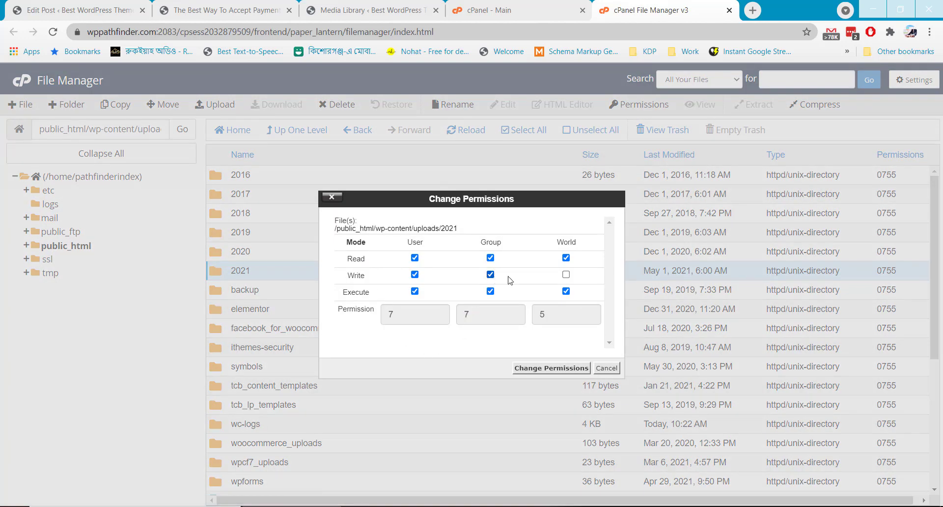
left_click(566, 275)
left_click(555, 368)
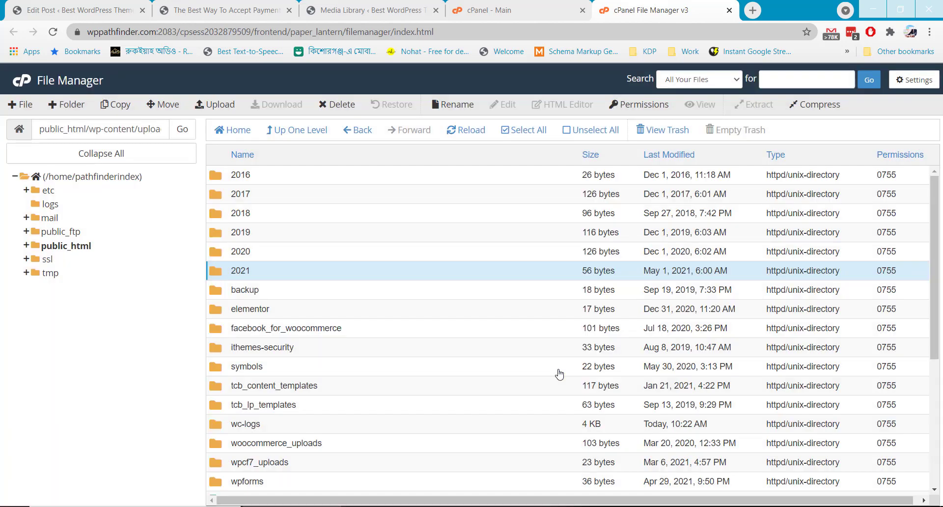
- Refresh the Media Library and upload 3.jpg from the logo samples folder via Add New
left_click(365, 10)
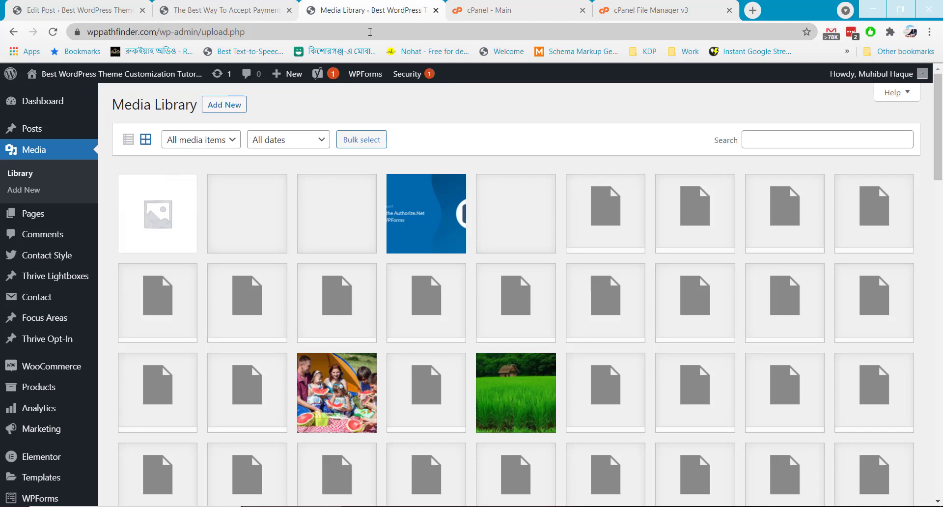
left_click(53, 32)
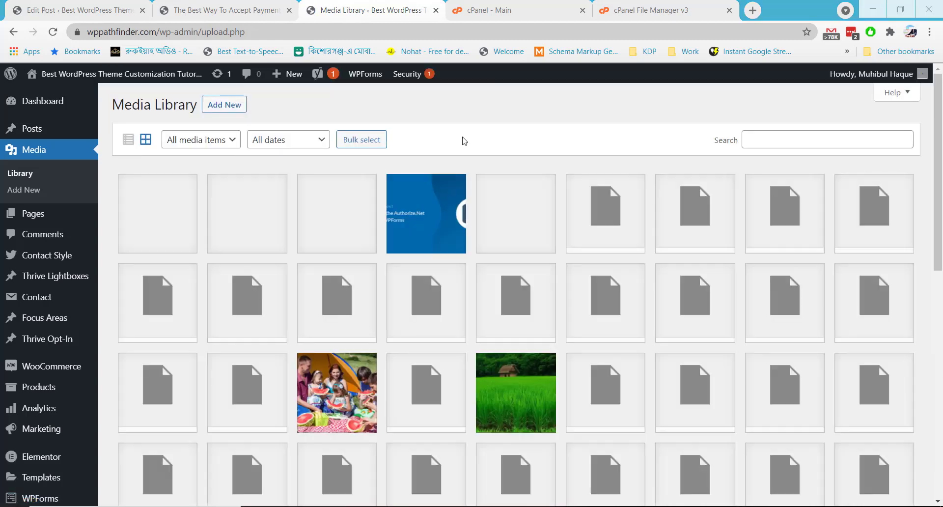
left_click(220, 106)
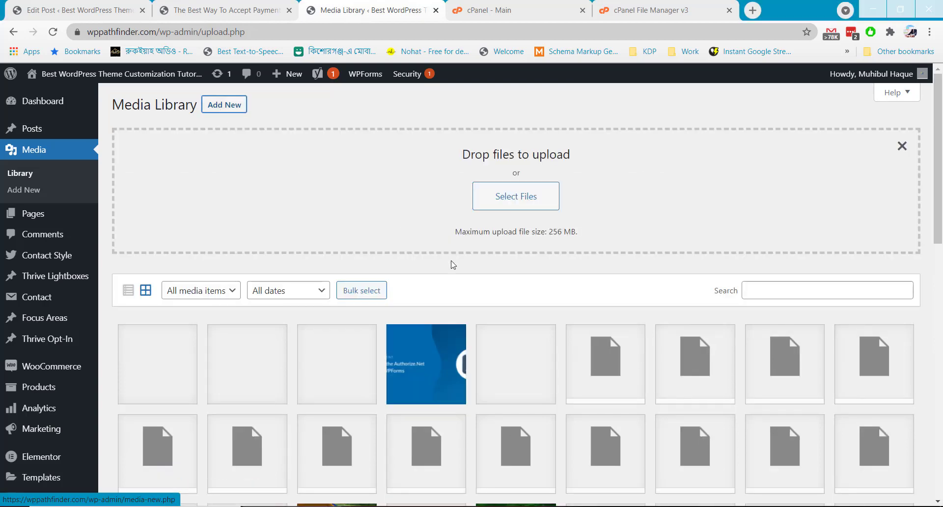
left_click(523, 204)
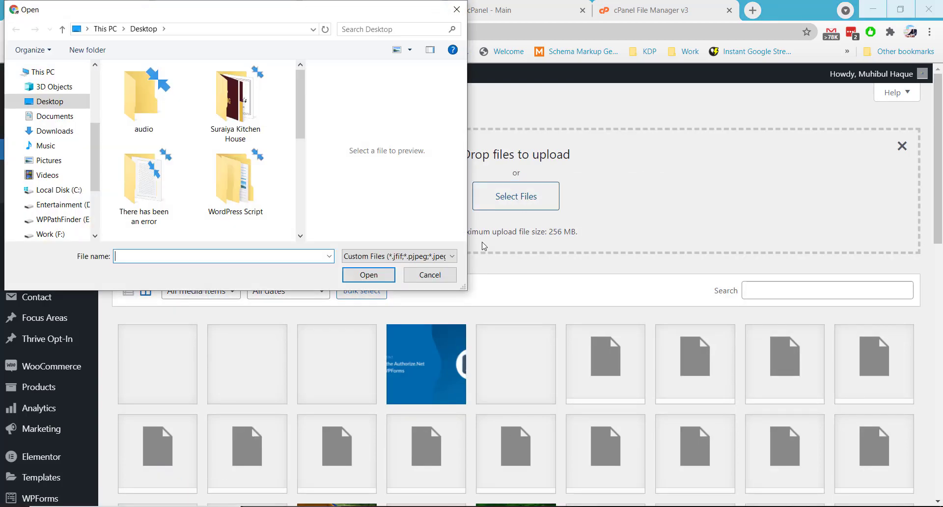
double_click(236, 131)
left_click(270, 107)
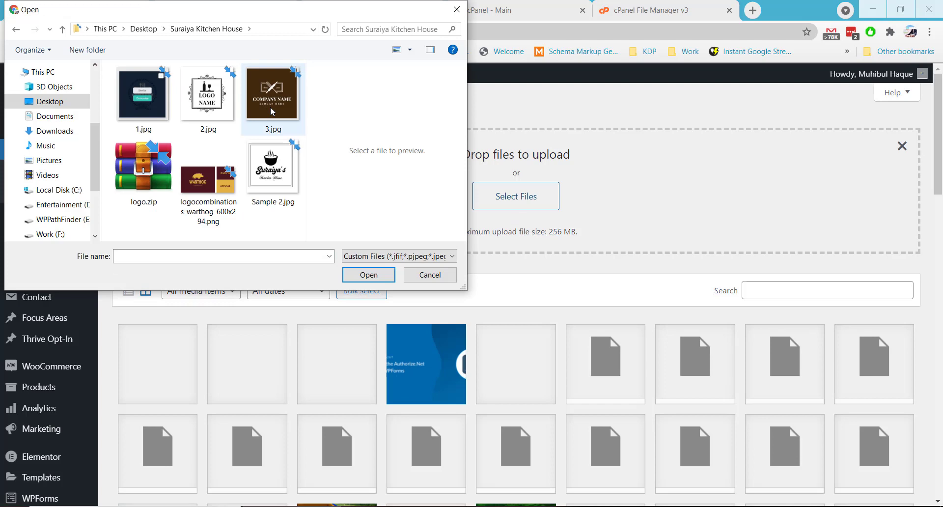
left_click(368, 275)
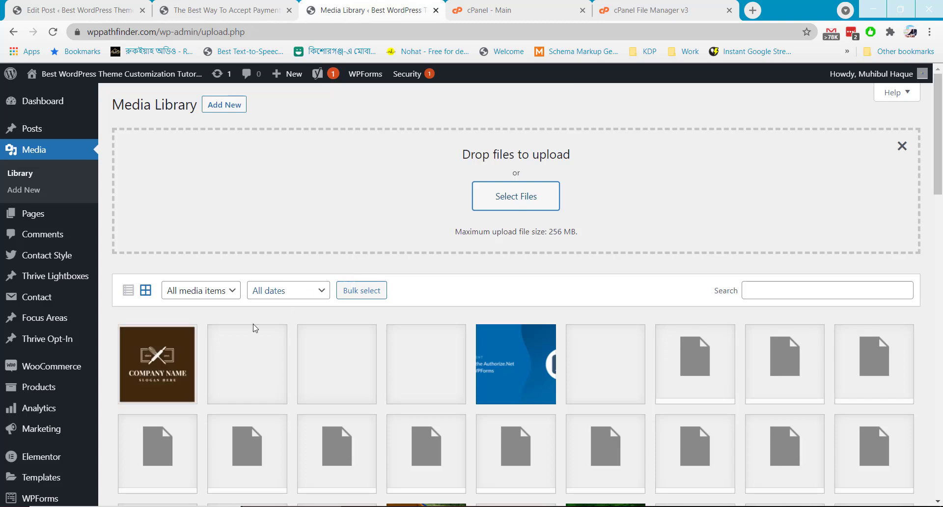
- Reload the payments post editor and add an empty line above the opening paragraph
left_click(98, 10)
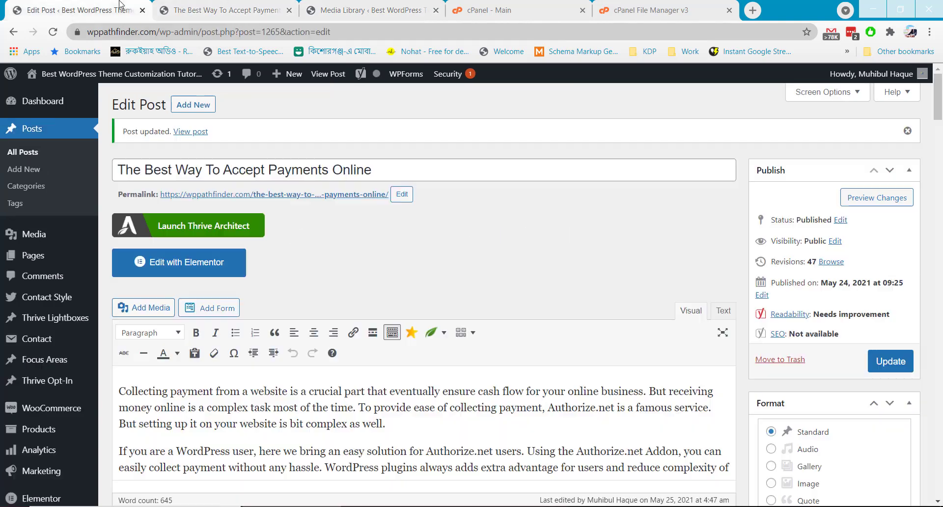
left_click(52, 32)
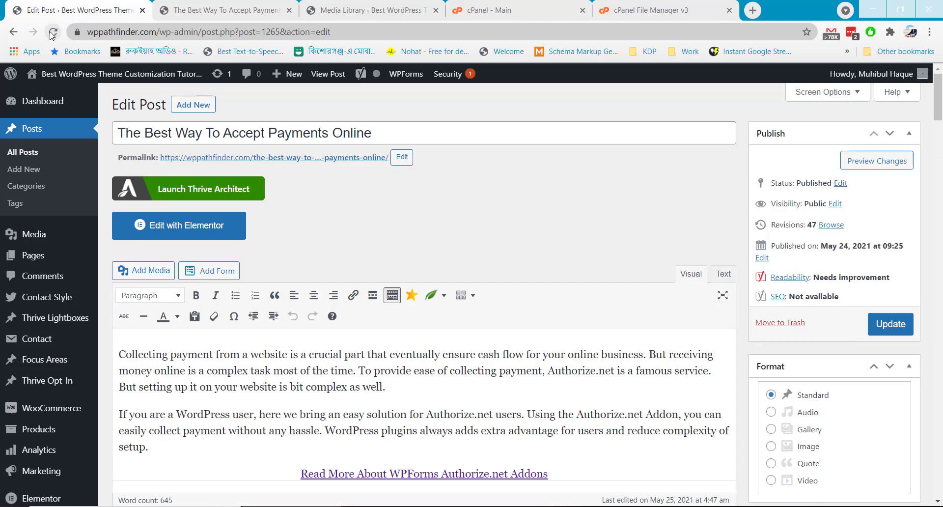
left_click(120, 354)
key("Return")
- Upload the logocombinations-warthog-600x294.png logo through the post's Add Media window
left_click(145, 245)
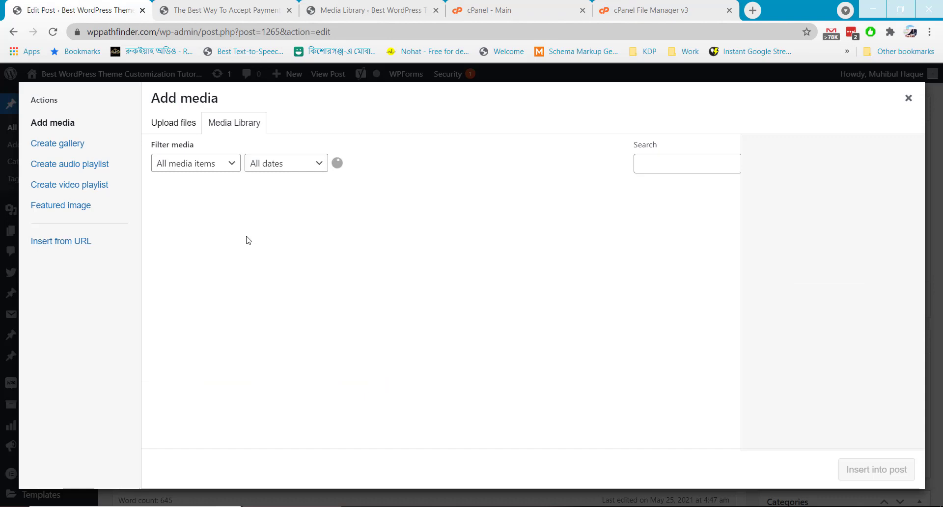
left_click(183, 123)
left_click(540, 298)
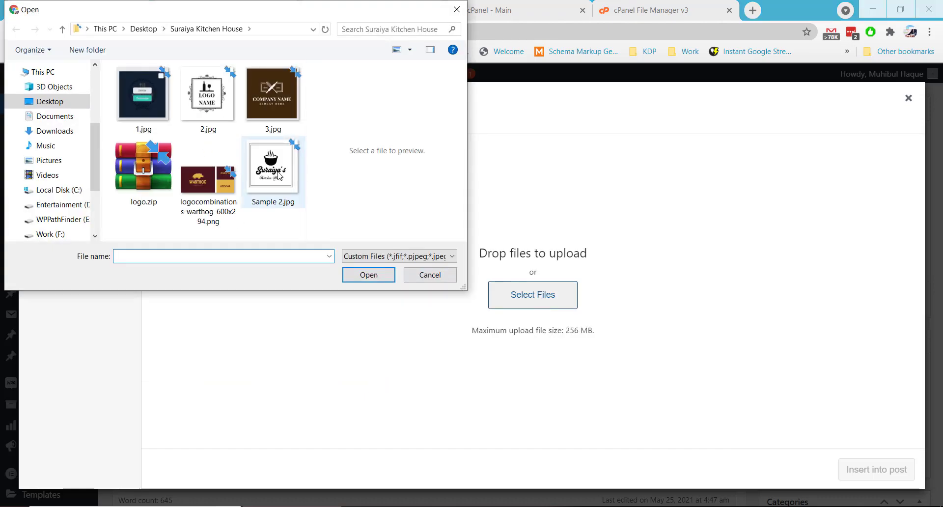
left_click(208, 182)
left_click(369, 275)
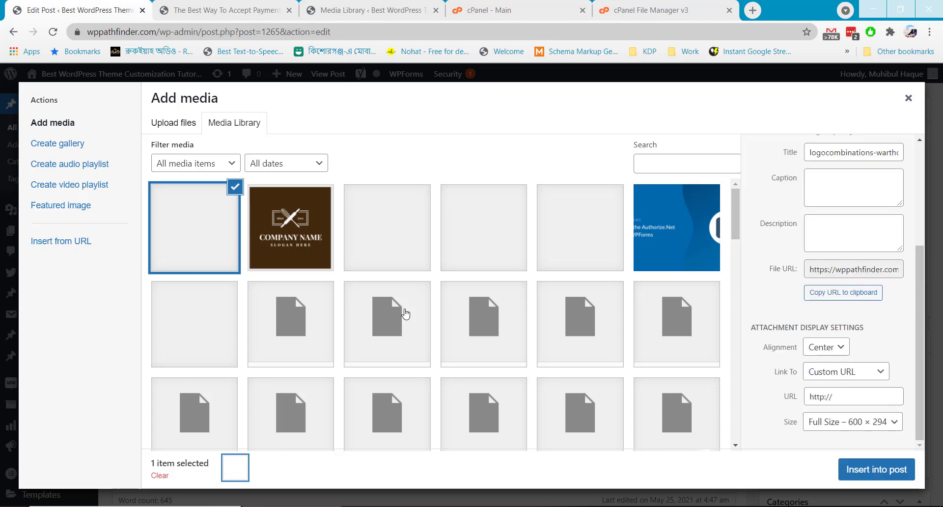
- Insert the uploaded warthog image into the post body
left_click(875, 469)
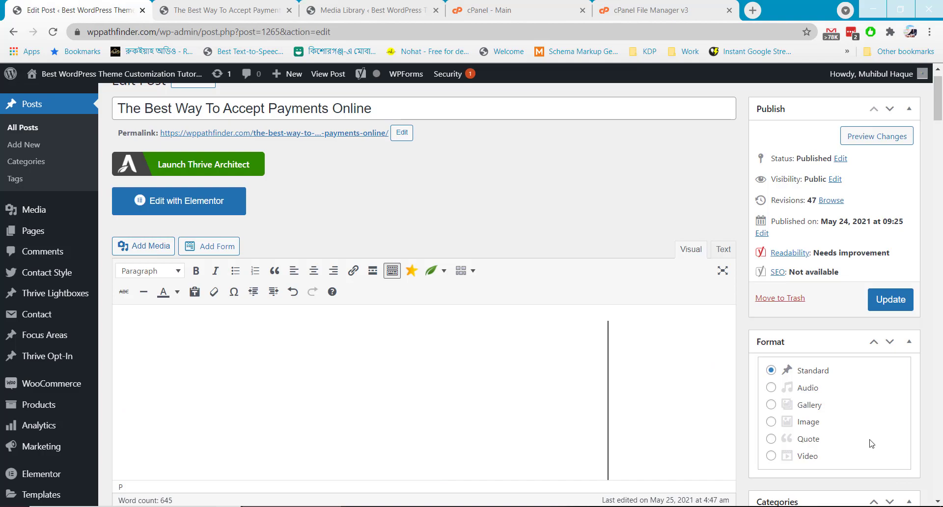
scroll(871, 454, "down", 10)
scroll(921, 438, "down", 4)
- Make the warthog image the featured image, update the post, and view the live post
left_click(805, 386)
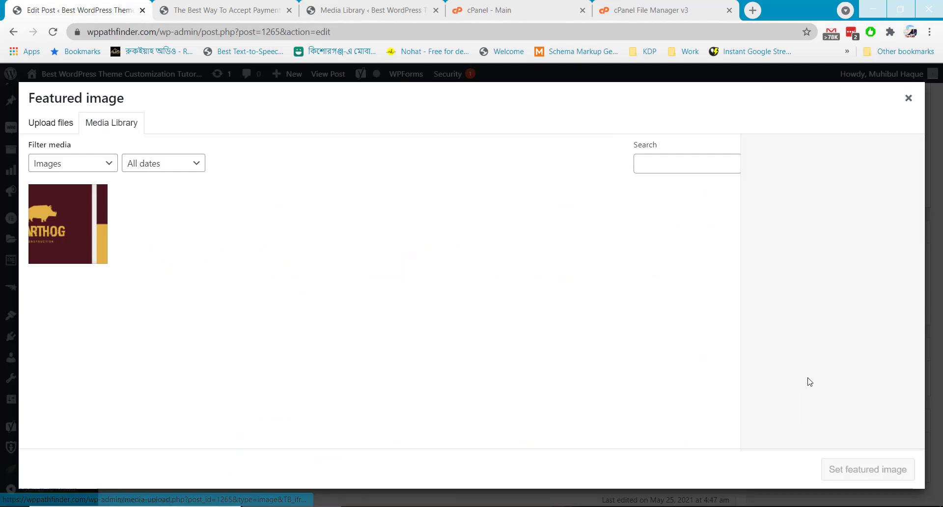
left_click(893, 466)
scroll(897, 461, "up", 15)
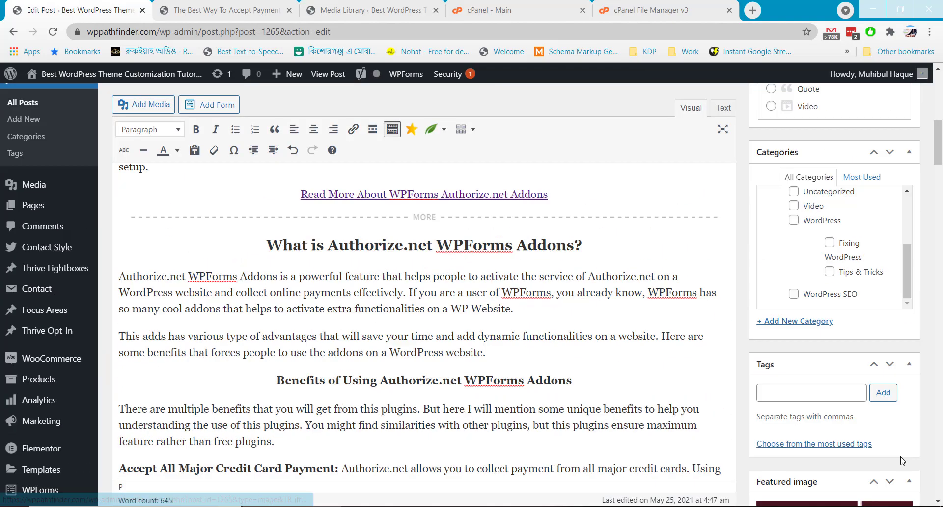
left_click(890, 300)
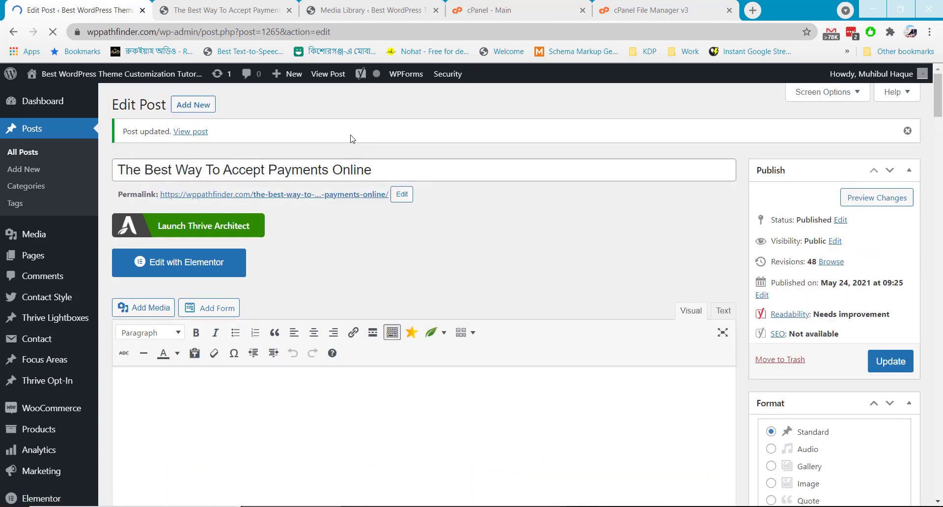
left_click(208, 8)
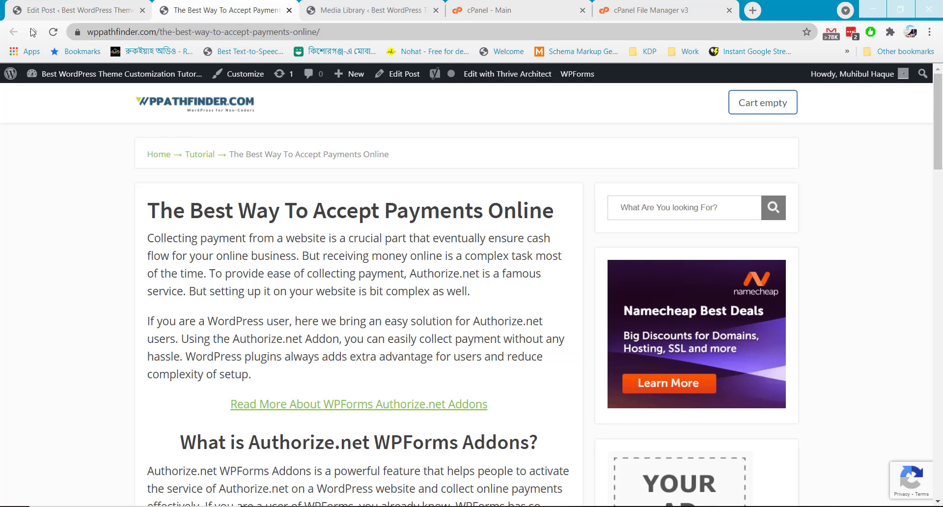
- Reload the live post, check that the warthog image appears, then return to File Manager
left_click(53, 32)
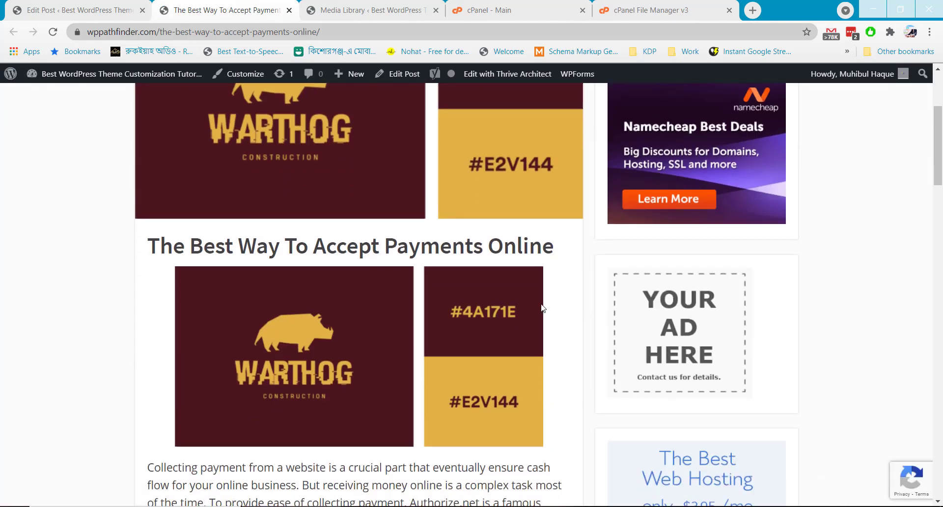
scroll(541, 308, "up", 4)
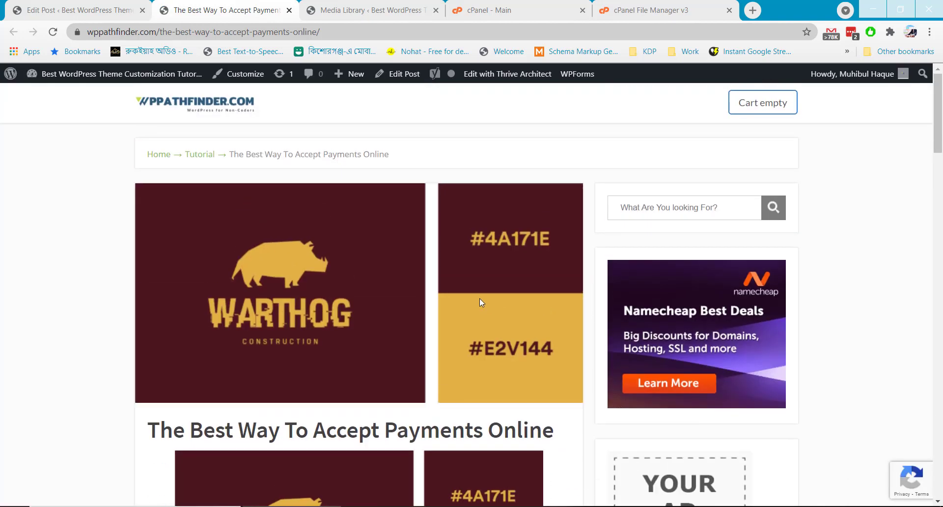
scroll(481, 297, "down", 5)
scroll(498, 294, "down", 8)
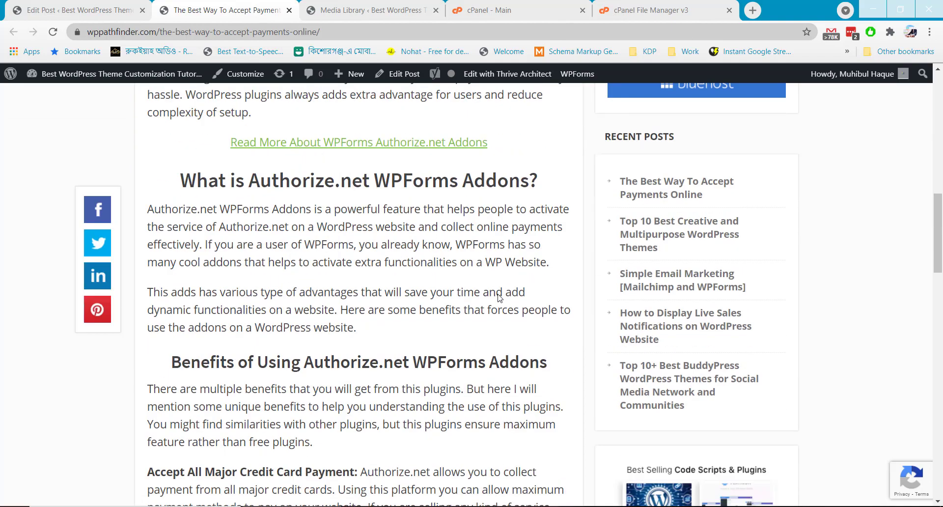
scroll(498, 294, "down", 5)
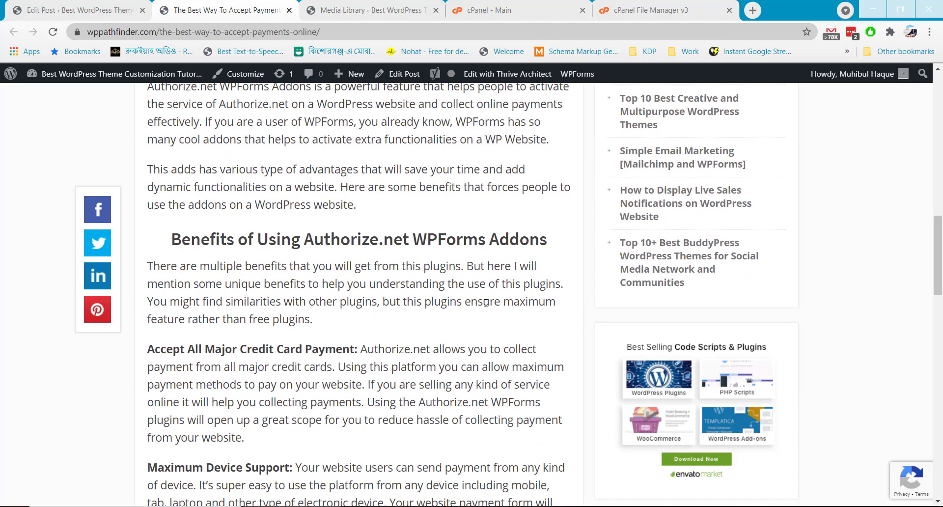
scroll(478, 306, "up", 15)
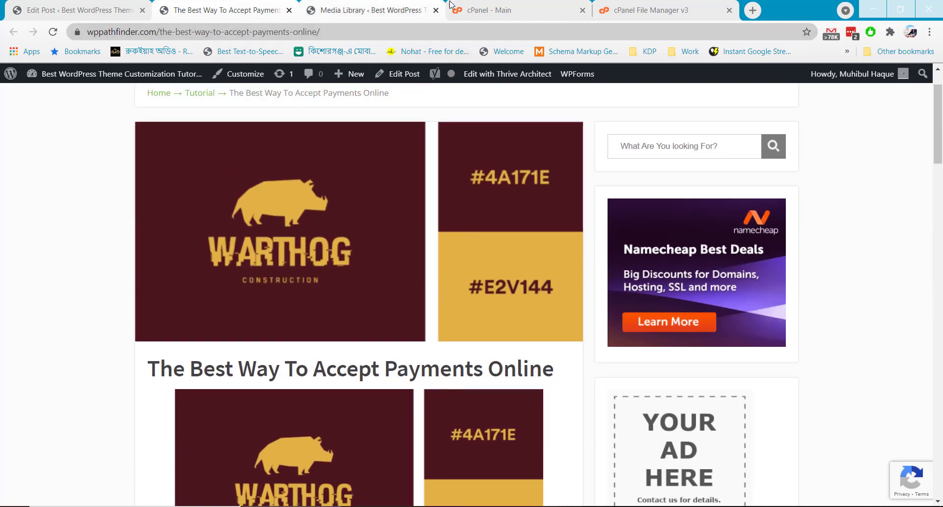
left_click(647, 9)
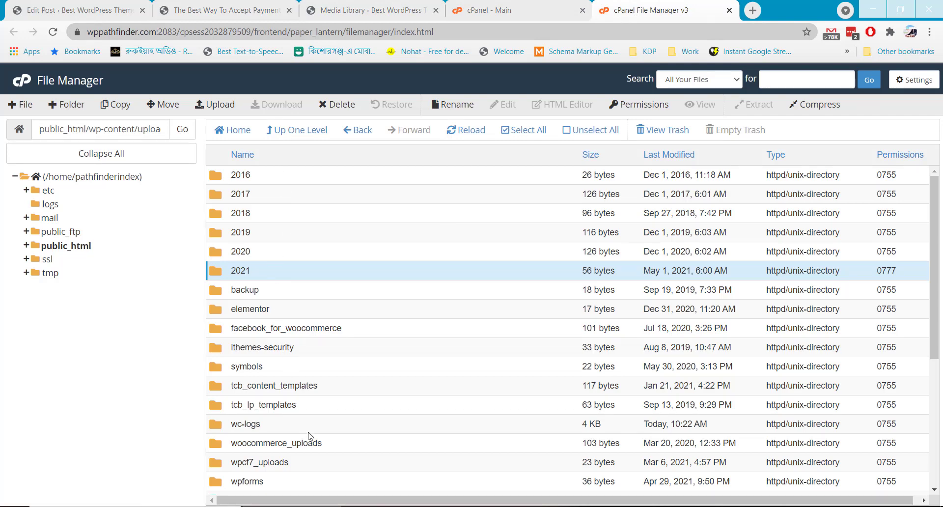
- Add Group and World write permissions to the 2020 and 2019 upload folders, making them 0777
scroll(308, 435, "down", 5)
scroll(311, 431, "up", 5)
left_click(269, 257)
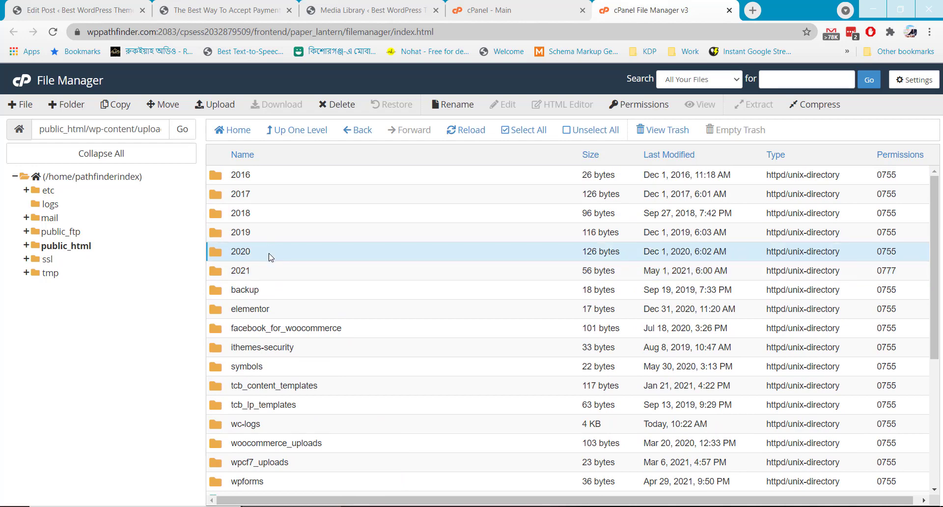
right_click(269, 256)
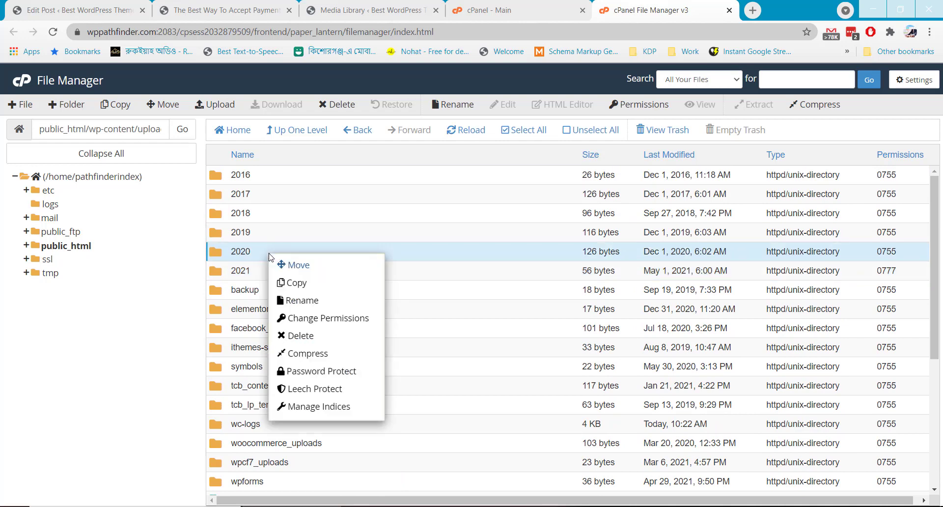
left_click(332, 320)
left_click(490, 275)
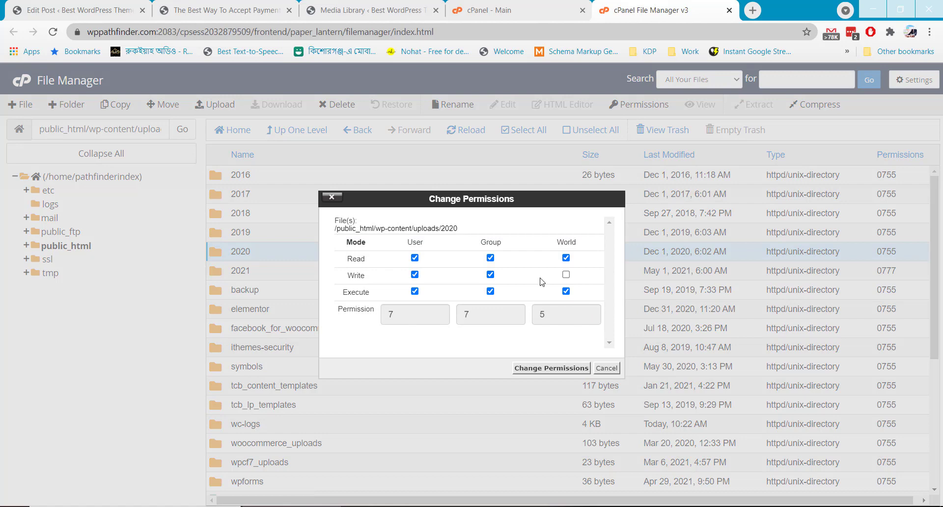
left_click(540, 367)
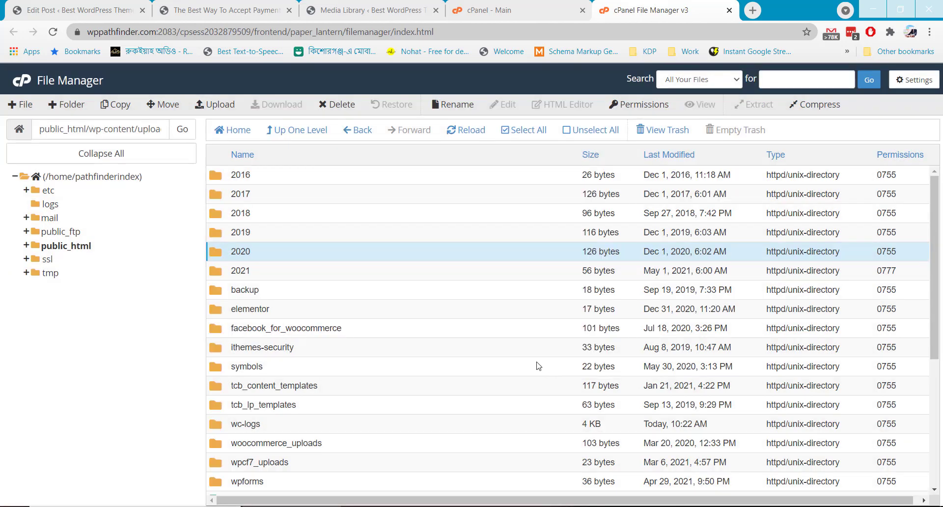
left_click(284, 231)
right_click(284, 231)
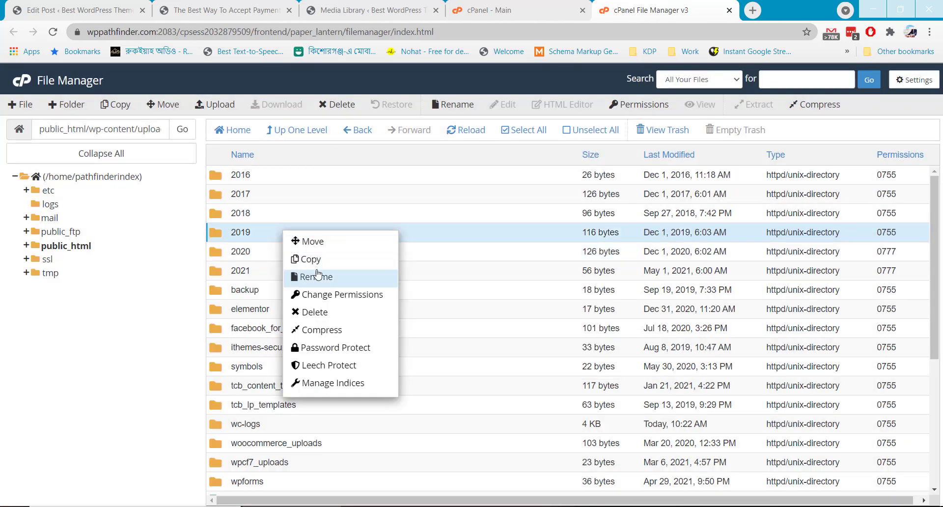
left_click(336, 294)
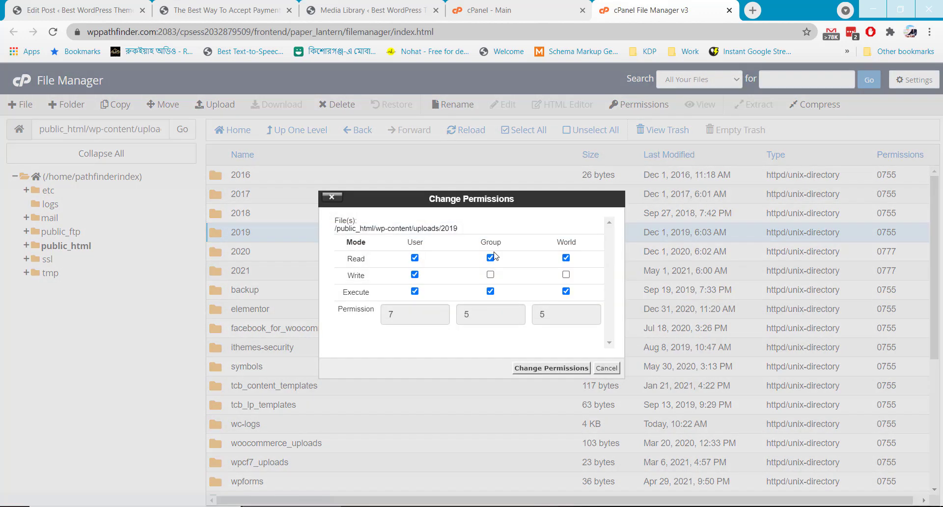
left_click(490, 274)
left_click(565, 274)
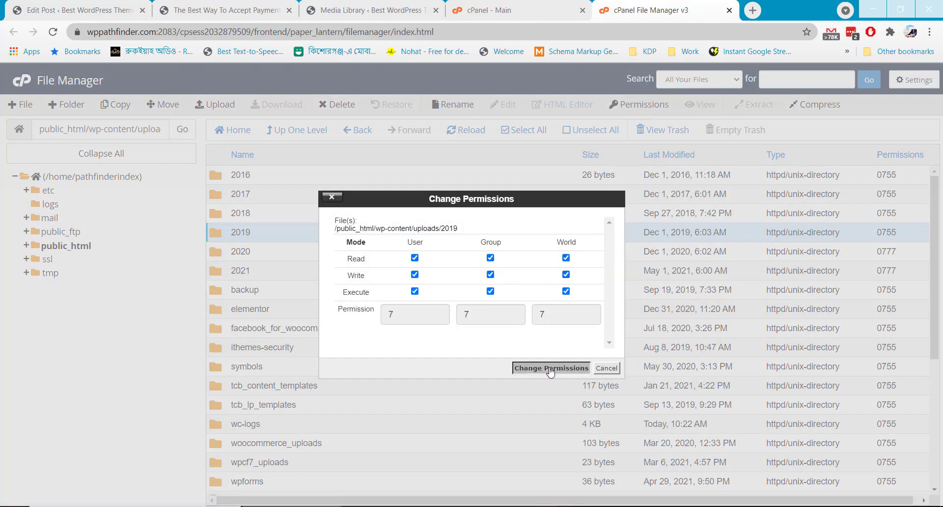
left_click(549, 368)
- Add Group and World write permissions to the 2018 and 2017 upload folders, making them 0777
left_click(280, 214)
right_click(281, 215)
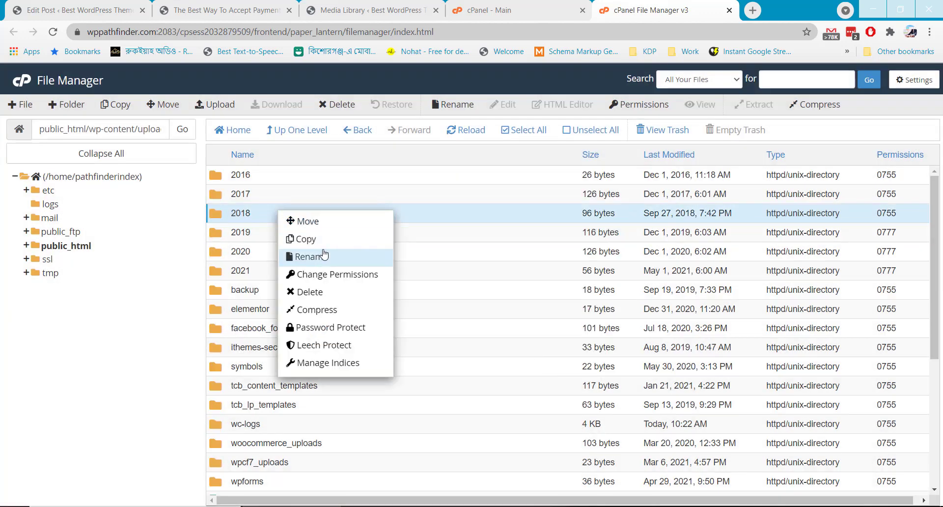
left_click(323, 278)
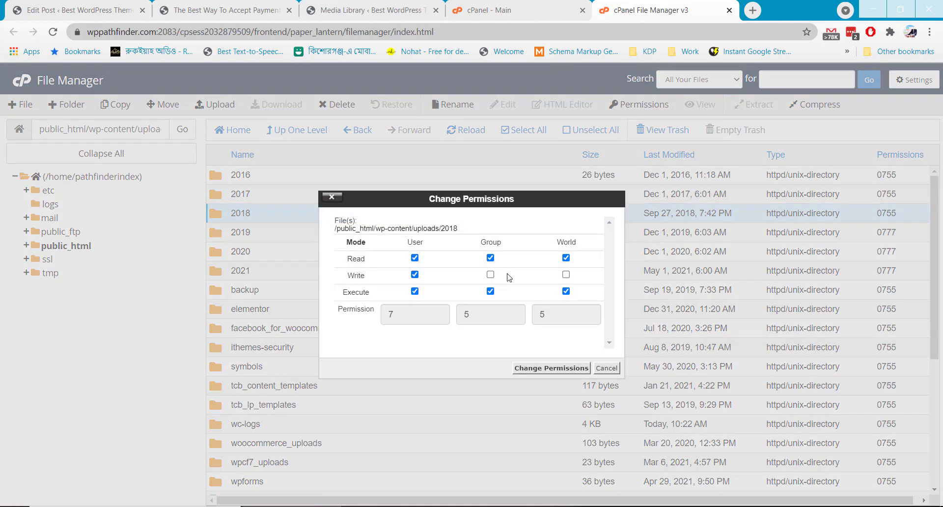
left_click(490, 274)
left_click(566, 274)
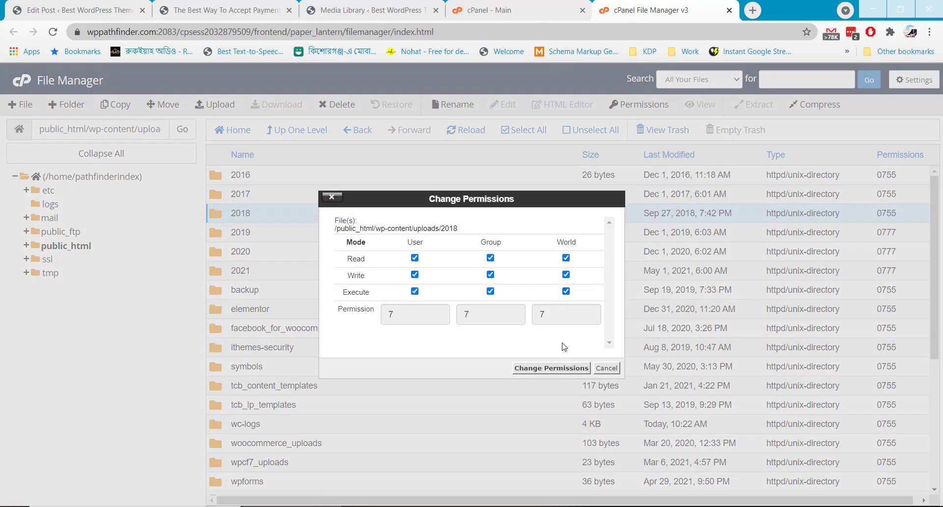
left_click(551, 367)
left_click(275, 194)
right_click(276, 194)
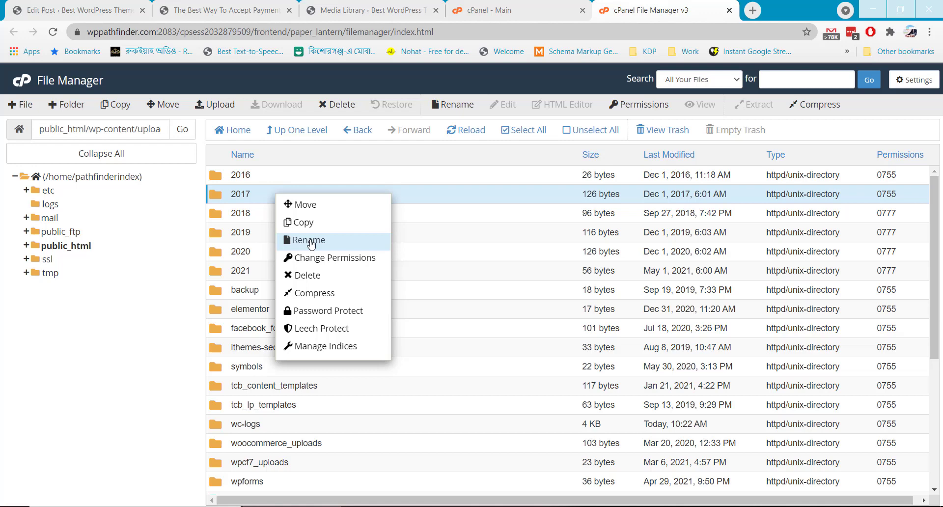
left_click(315, 259)
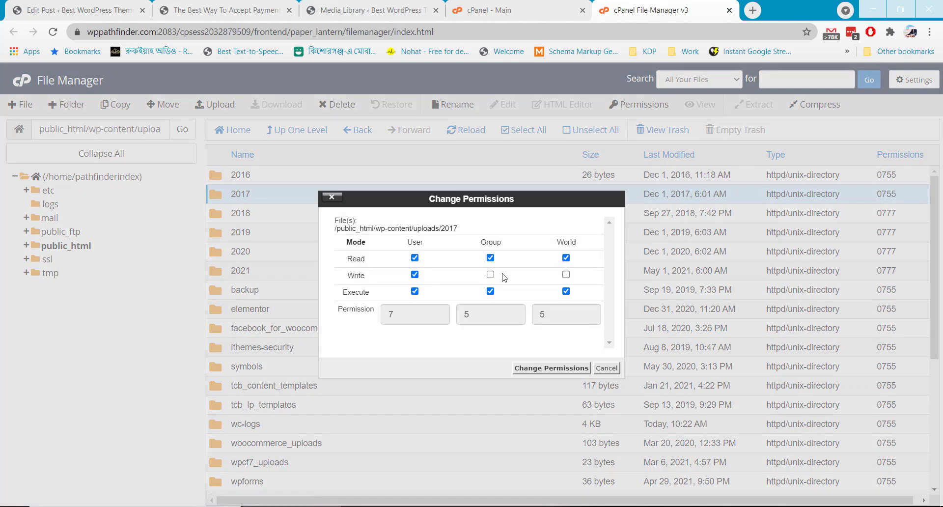
left_click(490, 274)
left_click(565, 274)
left_click(547, 369)
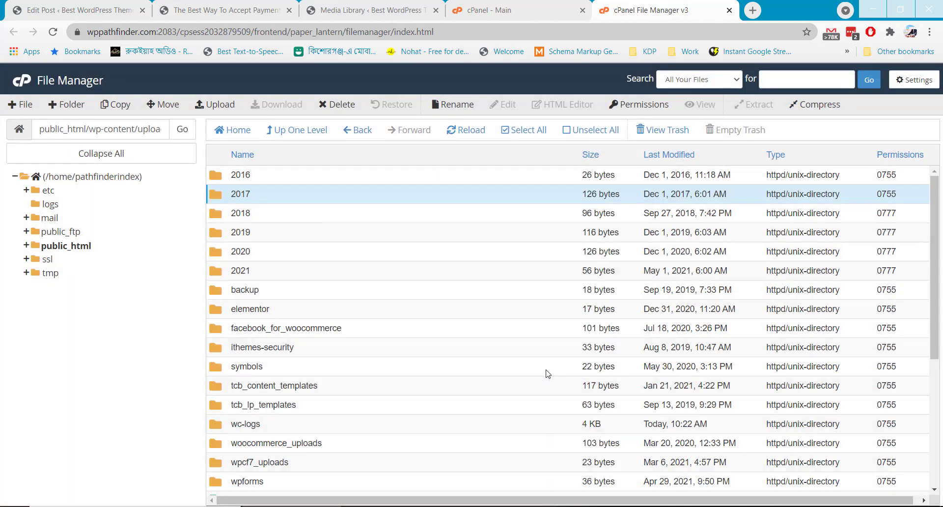
- Add Group and World write permissions to the 2016 upload folder, making it 0777
left_click(260, 180)
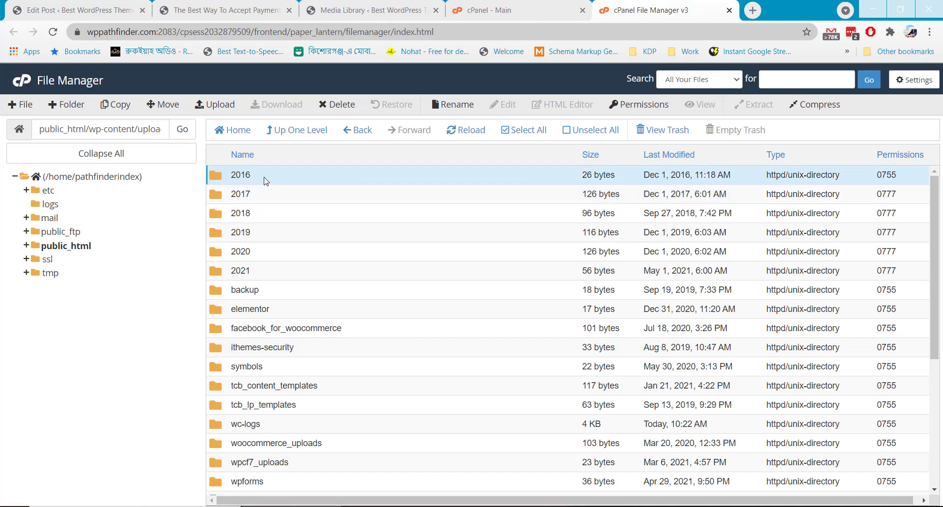
right_click(264, 181)
left_click(316, 242)
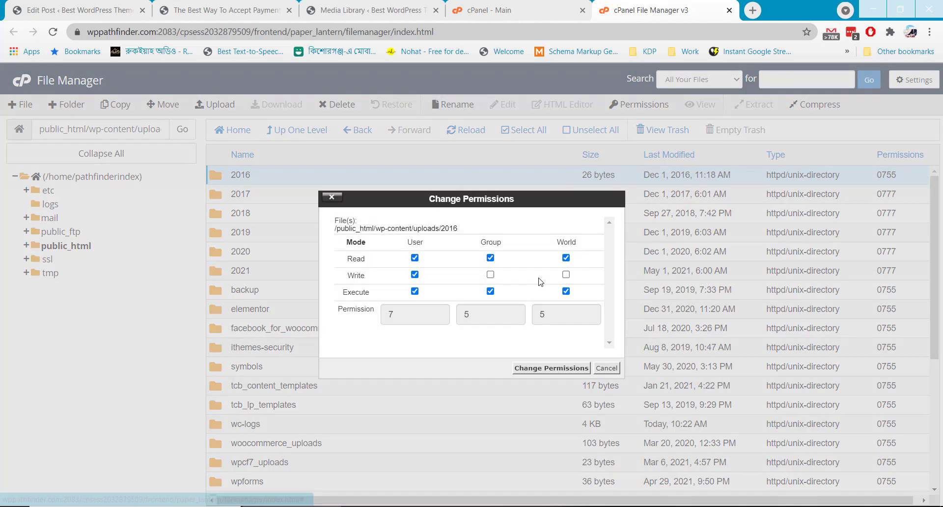
left_click(489, 274)
left_click(565, 275)
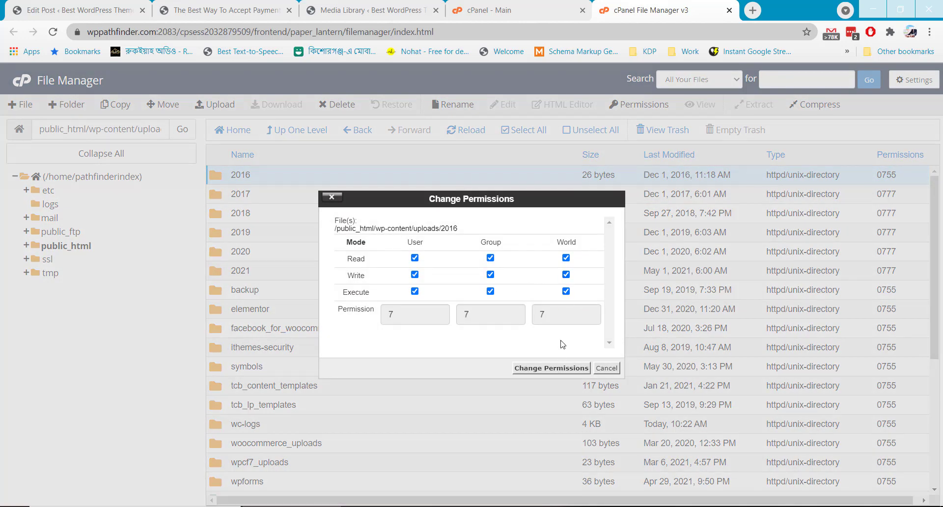
left_click(554, 368)
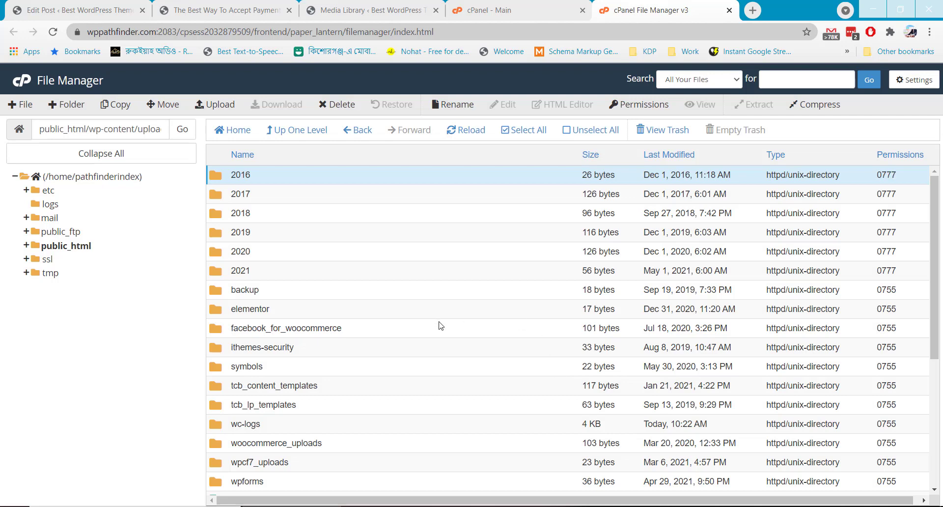
- Add Group write permission to the elementor upload folder
left_click(307, 313)
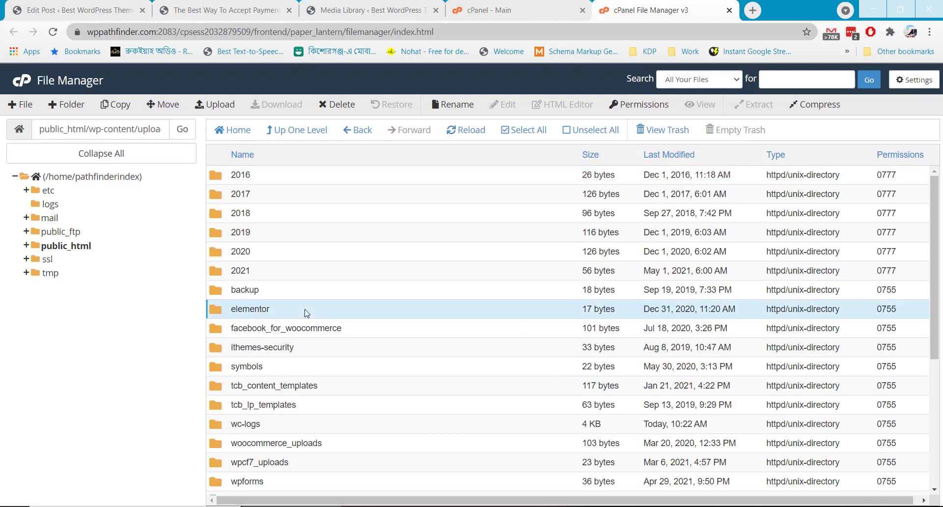
right_click(306, 314)
left_click(352, 373)
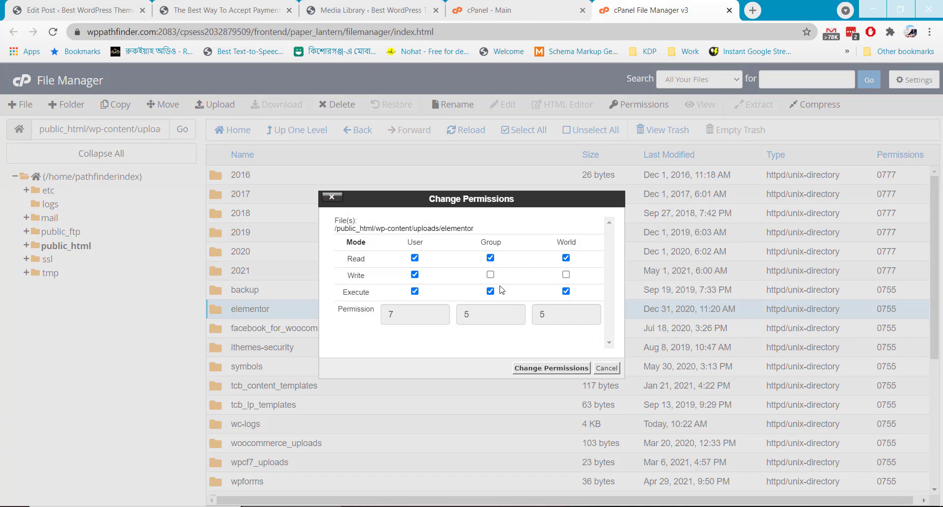
left_click(490, 275)
left_click(559, 367)
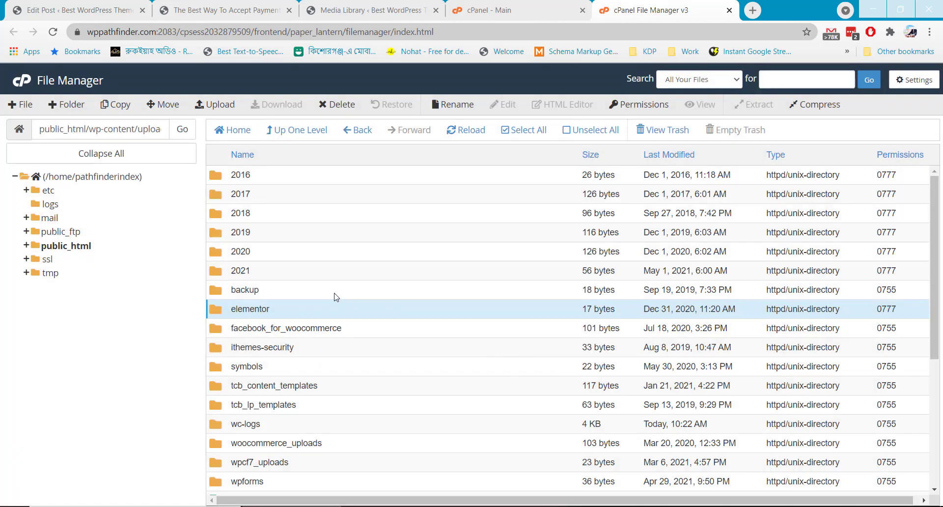